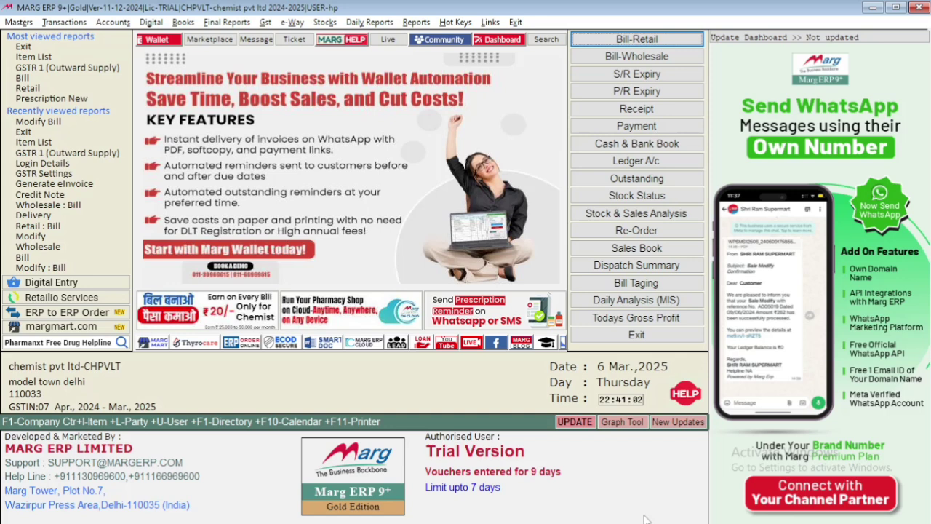
Step: Open the Business Analysis report and keep its format set to Manual
{"action": "key", "text": "alt+y"}
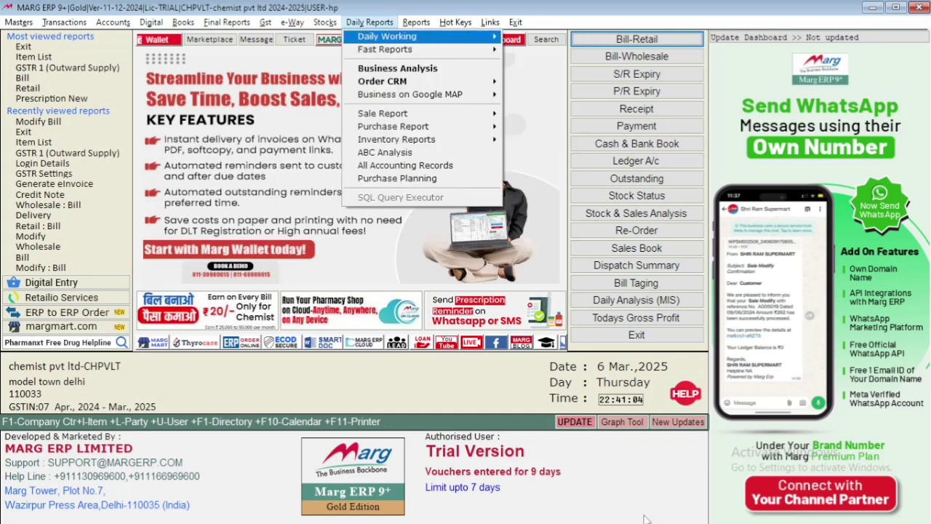
{"action": "key", "text": "Down"}
{"action": "key", "text": "Down"}
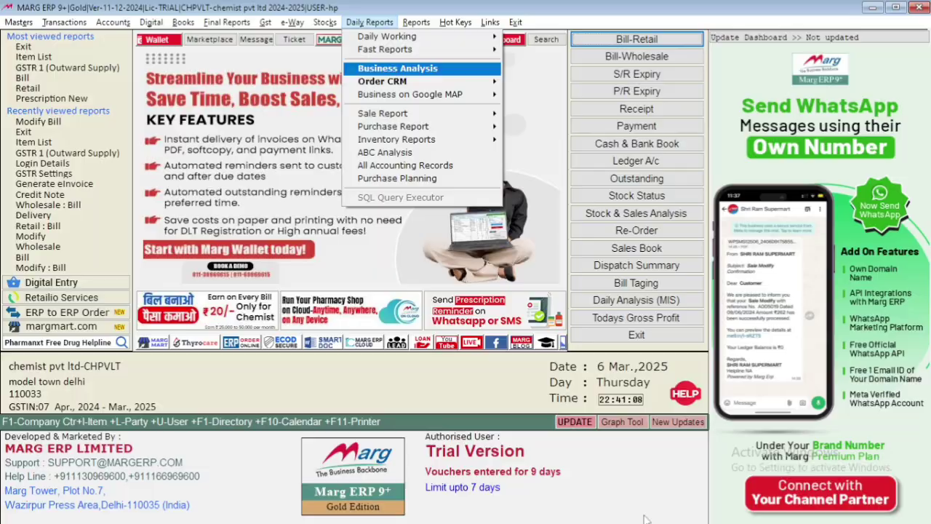
{"action": "key", "text": "Return"}
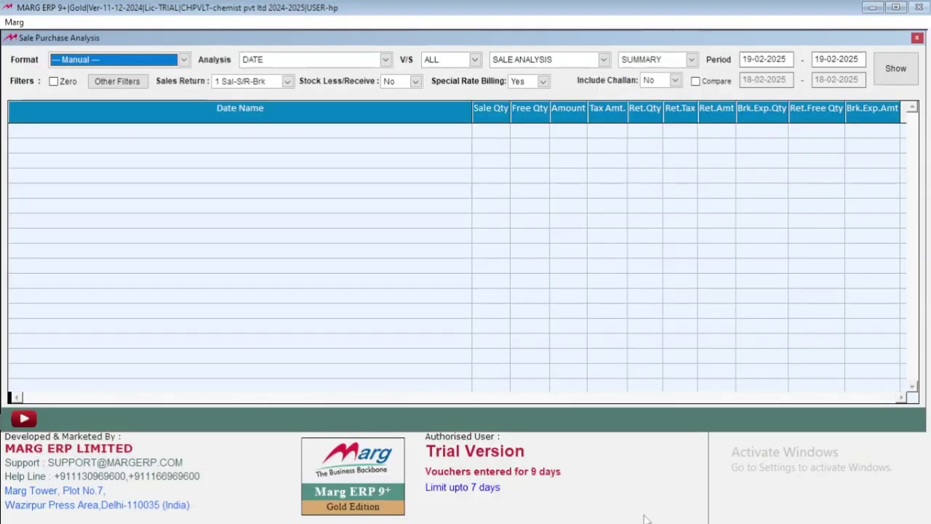
{"action": "key", "text": "Return"}
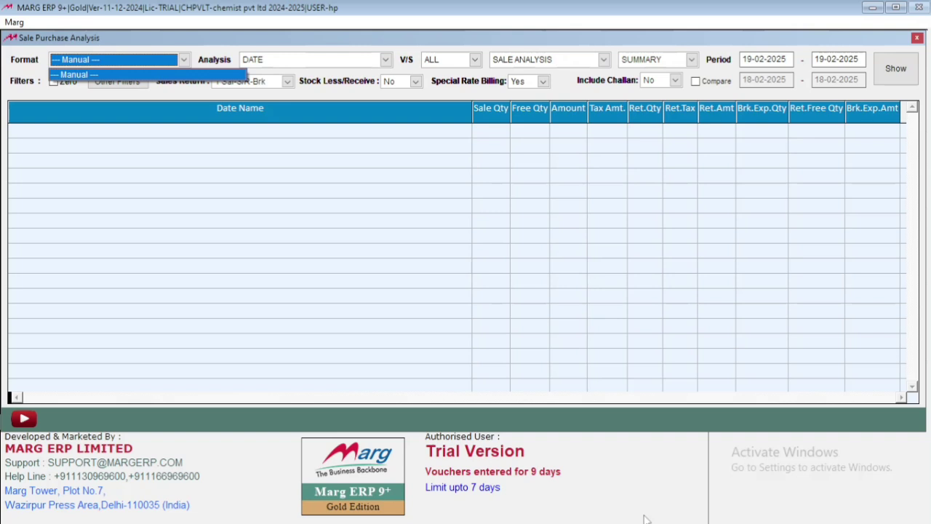
{"action": "key", "text": "Return"}
{"action": "key", "text": "Return"}
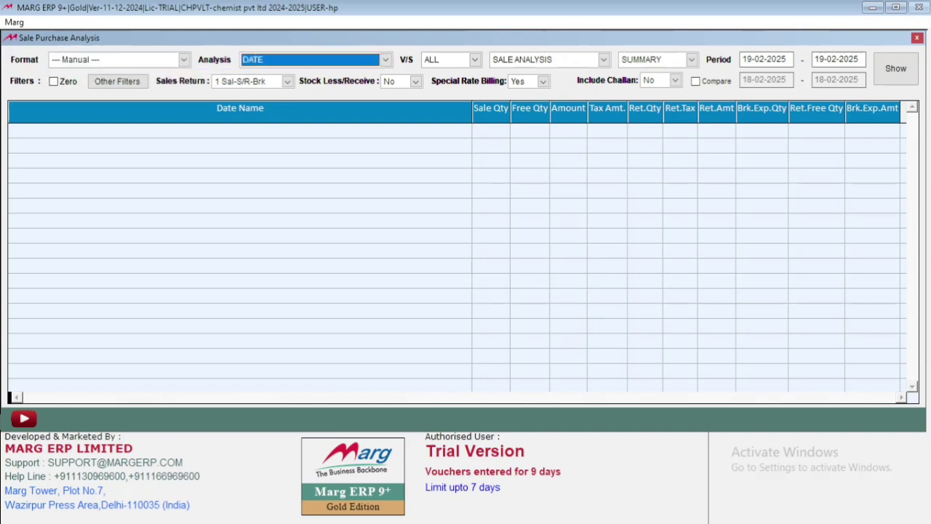
Step: Examine the available Analysis groupings, from DATE through SALT
{"action": "key", "text": "Return"}
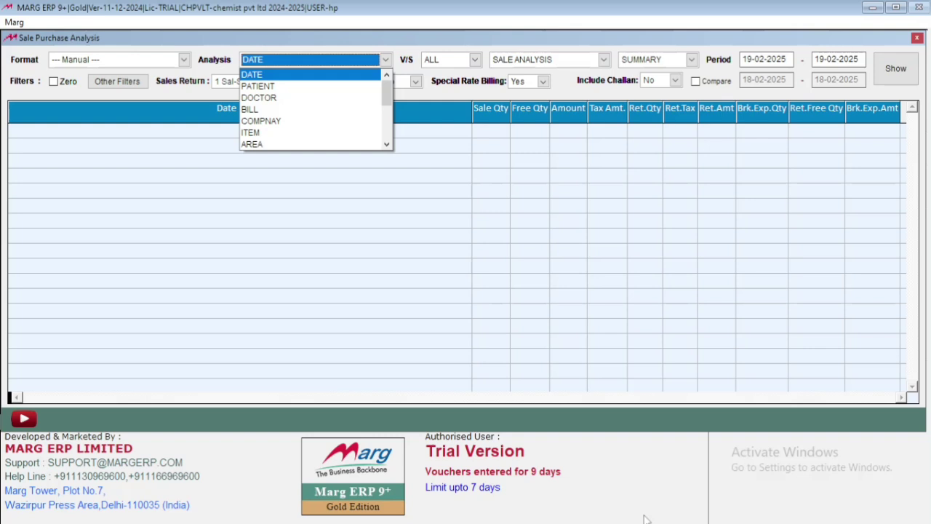
{"action": "key", "text": "Down"}
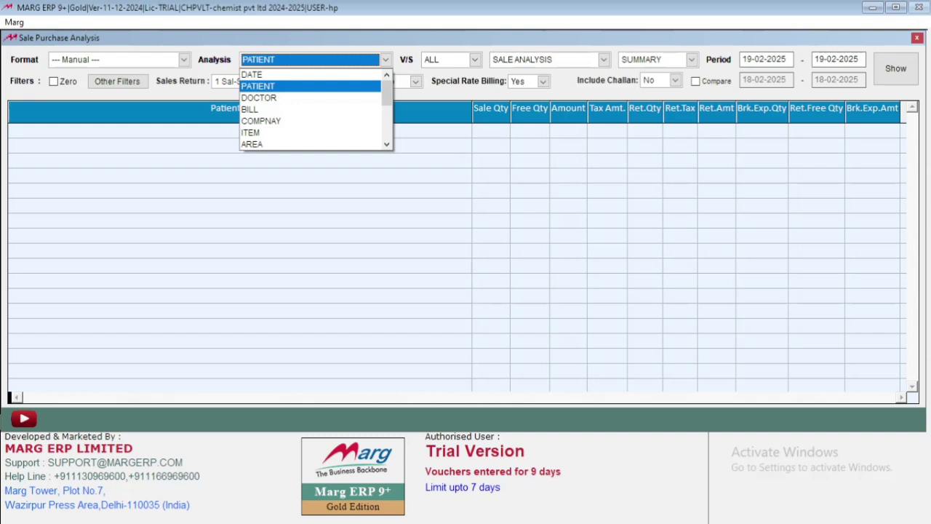
{"action": "key", "text": "Down"}
{"action": "key", "text": "Down"}
{"action": "key", "text": "Up"}
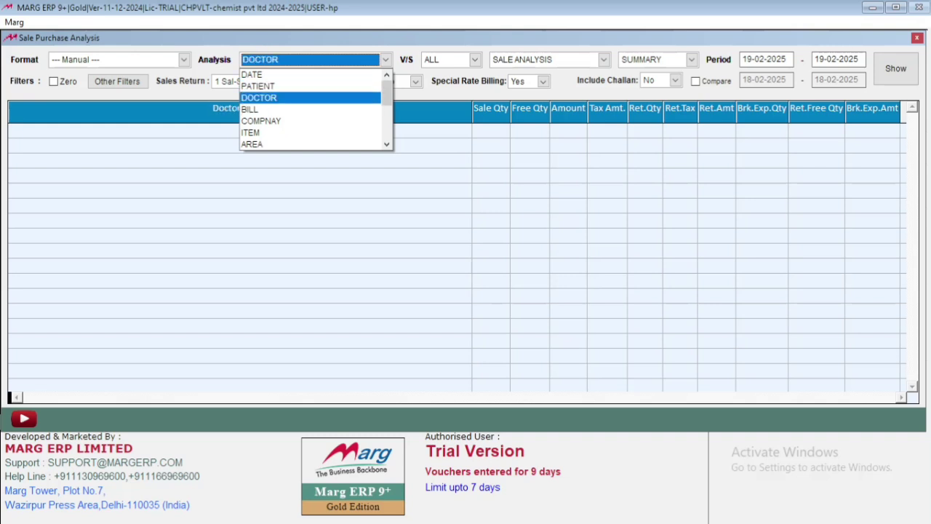
{"action": "key", "text": "Down"}
{"action": "key", "text": "Down"}
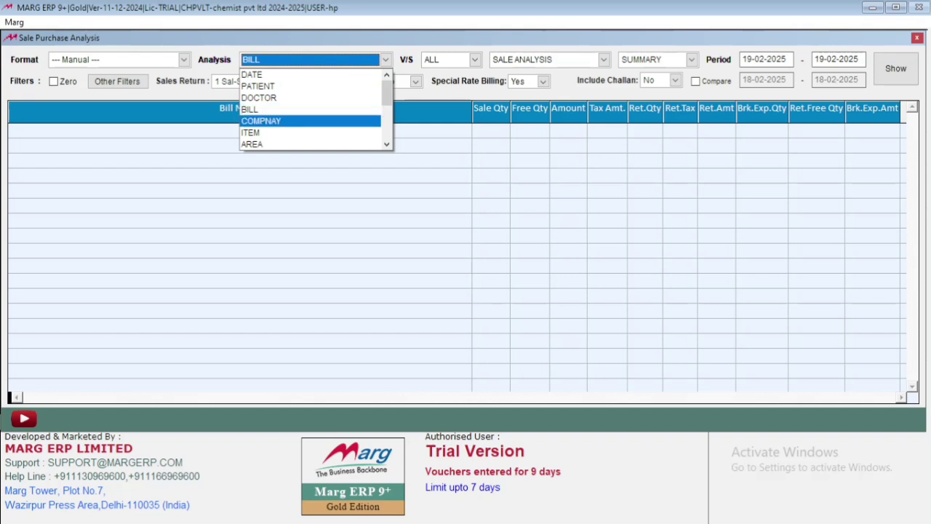
{"action": "key", "text": "Down"}
{"action": "key", "text": "Down"}
{"action": "key", "text": "Down"}
{"action": "key", "text": "Down"}
{"action": "key", "text": "Down"}
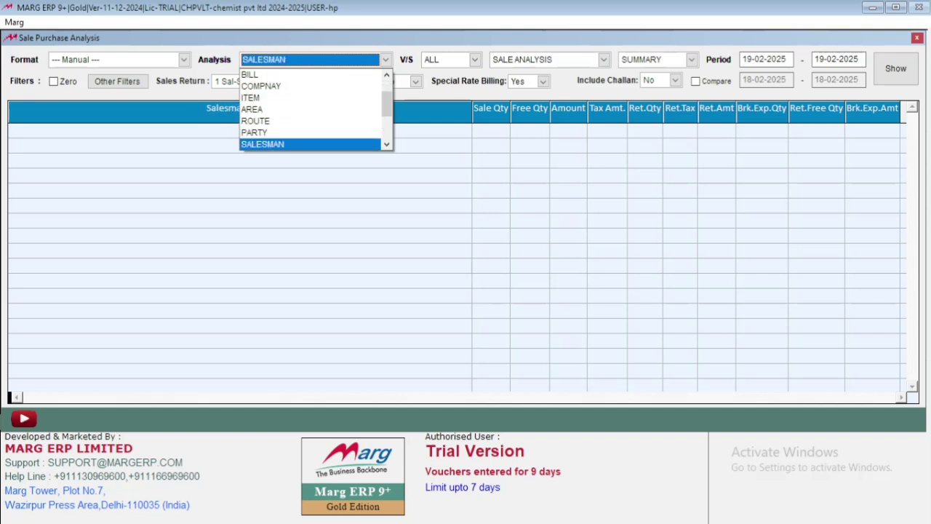
{"action": "key", "text": "Down"}
{"action": "key", "text": "Down"}
{"action": "key", "text": "Down"}
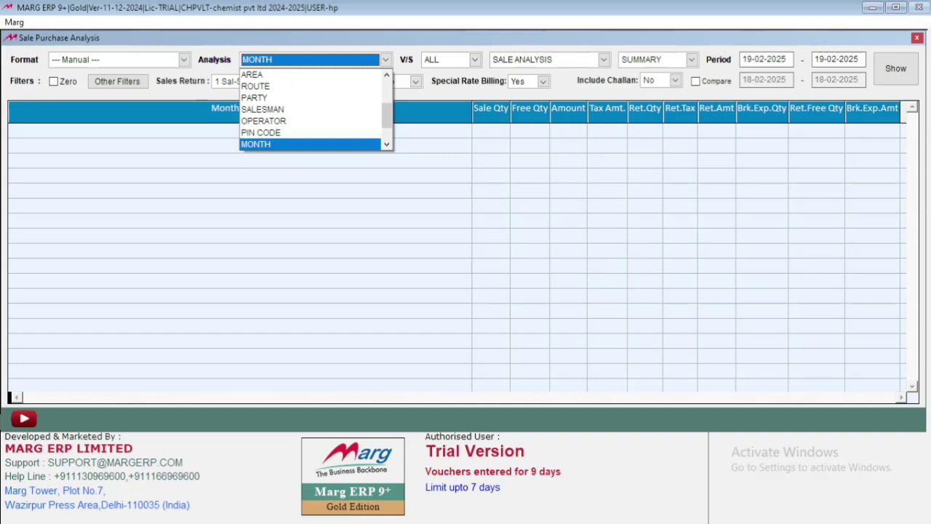
{"action": "key", "text": "Down"}
{"action": "key", "text": "Down"}
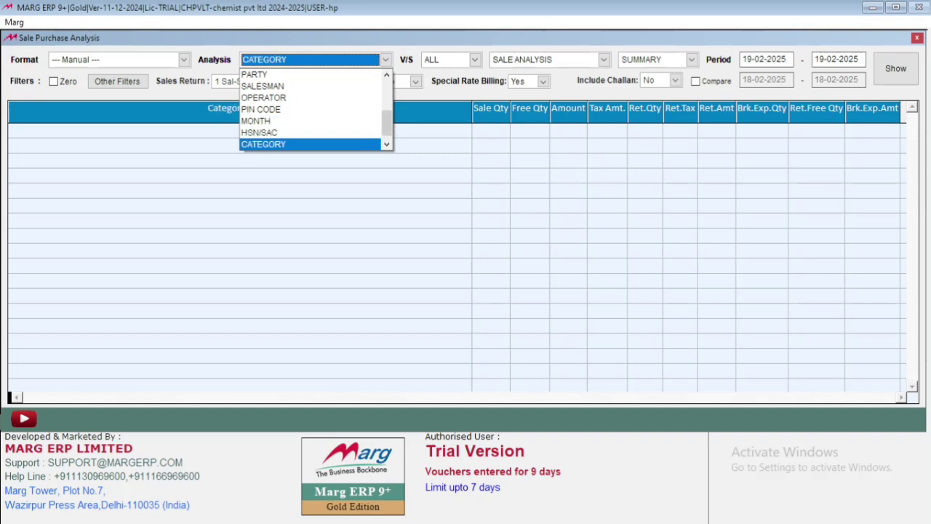
{"action": "key", "text": "Down"}
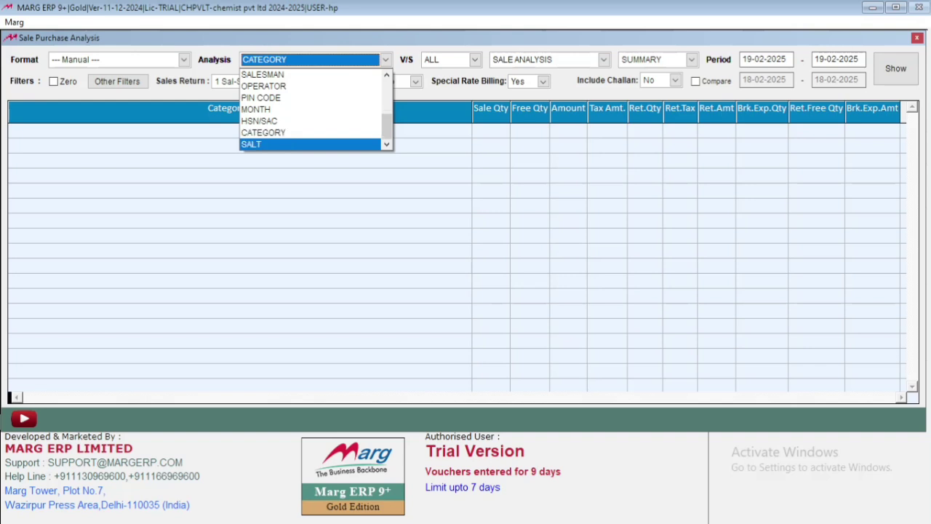
Step: Set the Analysis grouping to PATIENT
{"action": "key", "text": "Up"}
{"action": "key", "text": "Up"}
{"action": "key", "text": "Up"}
{"action": "key", "text": "Up"}
{"action": "key", "text": "Up"}
{"action": "key", "text": "Up"}
{"action": "key", "text": "Up"}
{"action": "key", "text": "Up"}
{"action": "key", "text": "Up"}
{"action": "key", "text": "Up"}
{"action": "key", "text": "Up"}
{"action": "key", "text": "Up"}
{"action": "key", "text": "Up"}
{"action": "key", "text": "Up"}
{"action": "key", "text": "Up"}
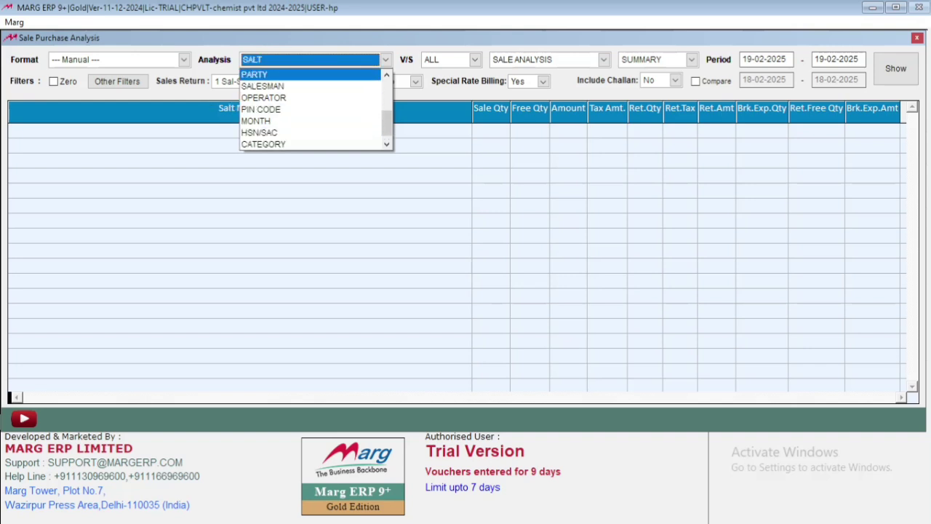
{"action": "key", "text": "Down"}
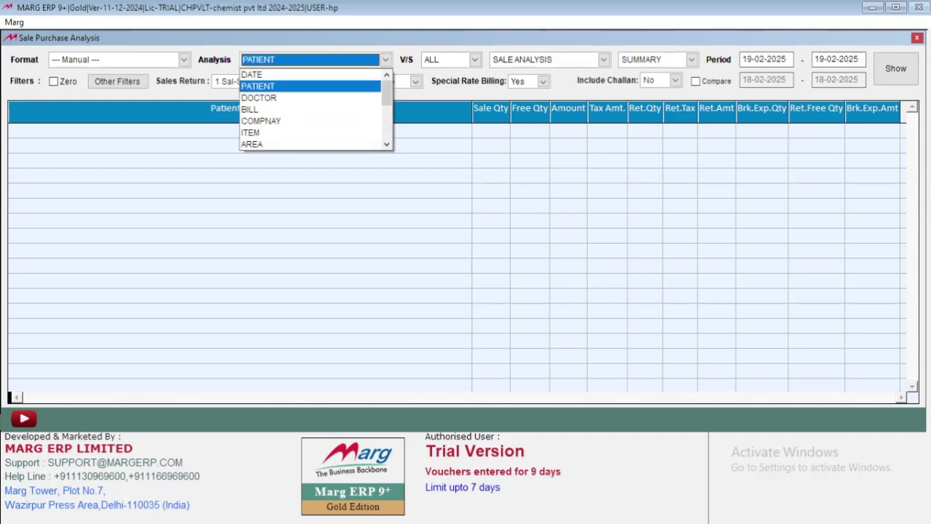
{"action": "key", "text": "Return"}
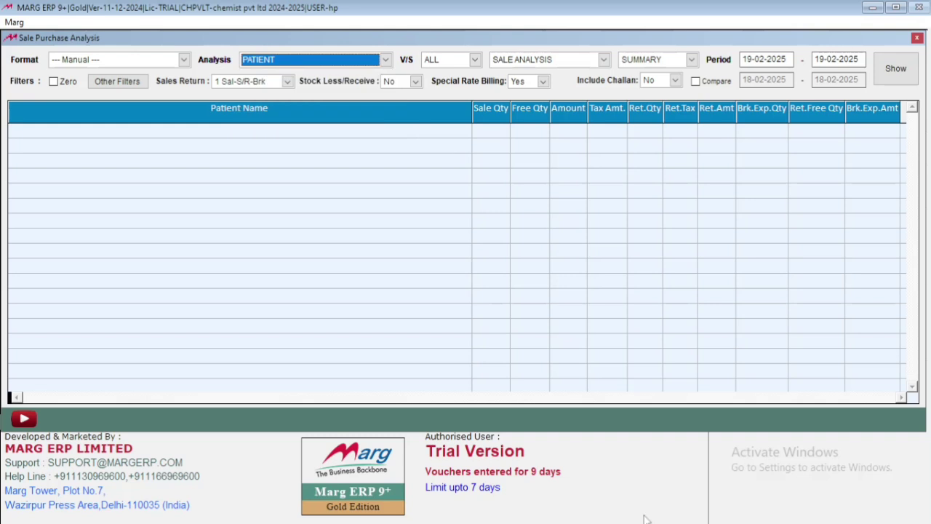
Step: Look through the V/S comparison options and keep ALL for the patient analysis
{"action": "key", "text": "Return"}
{"action": "key", "text": "space"}
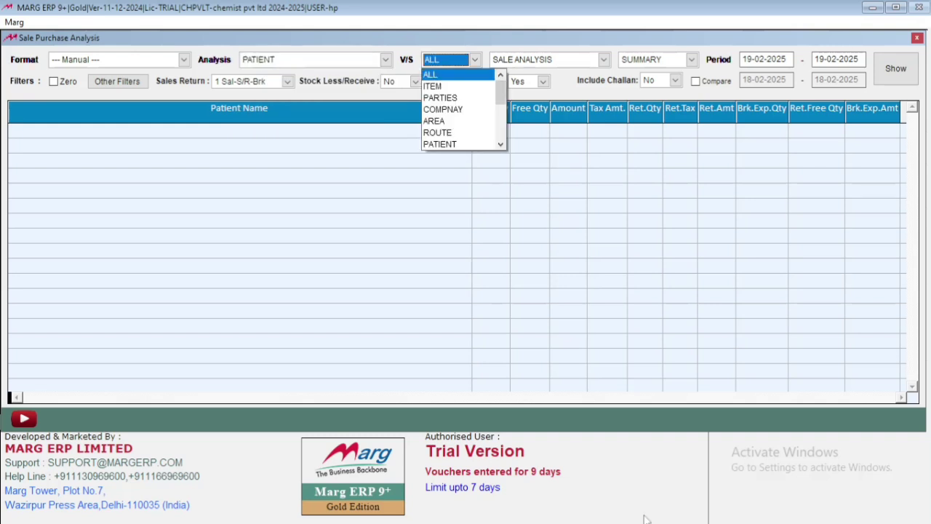
{"action": "key", "text": "Down"}
{"action": "key", "text": "Down"}
{"action": "key", "text": "Down"}
{"action": "key", "text": "Down"}
{"action": "key", "text": "Up"}
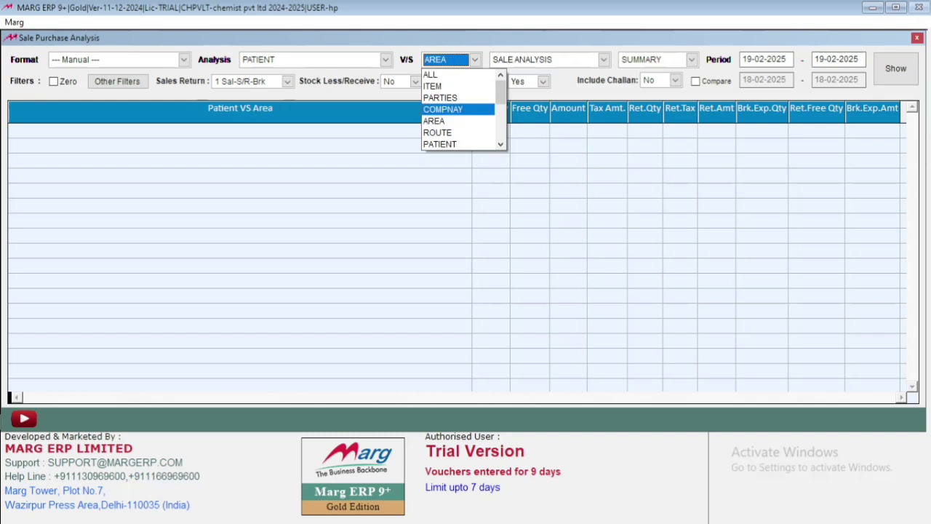
{"action": "key", "text": "Up"}
{"action": "key", "text": "Up"}
{"action": "key", "text": "Up"}
{"action": "key", "text": "Return"}
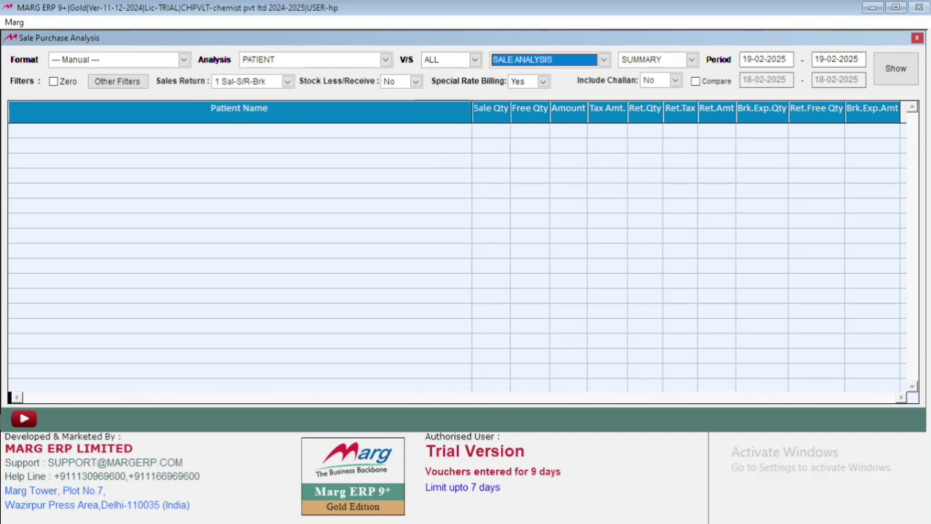
Step: Examine the available report types, from SALE ANALYSIS through PURCHASE RETURN ANALYSIS
{"action": "key", "text": "space"}
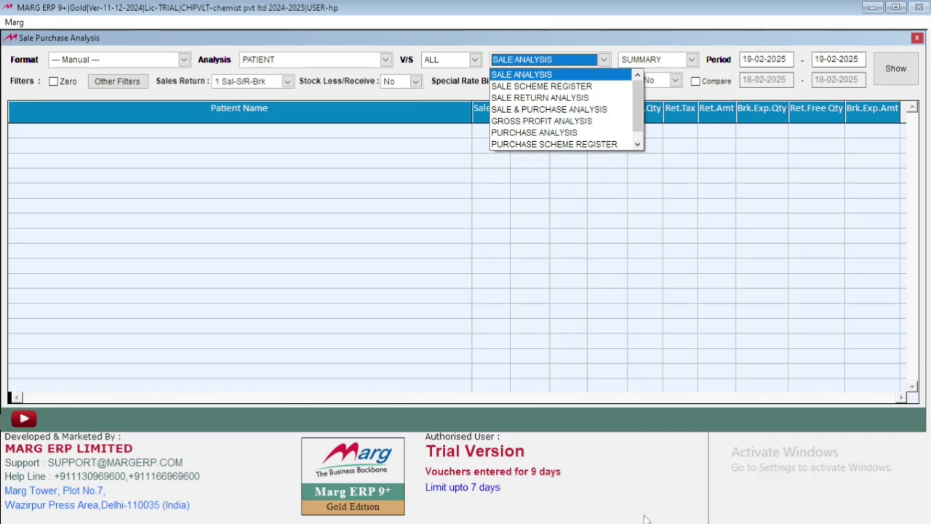
{"action": "key", "text": "Down"}
{"action": "key", "text": "Down"}
{"action": "key", "text": "Down"}
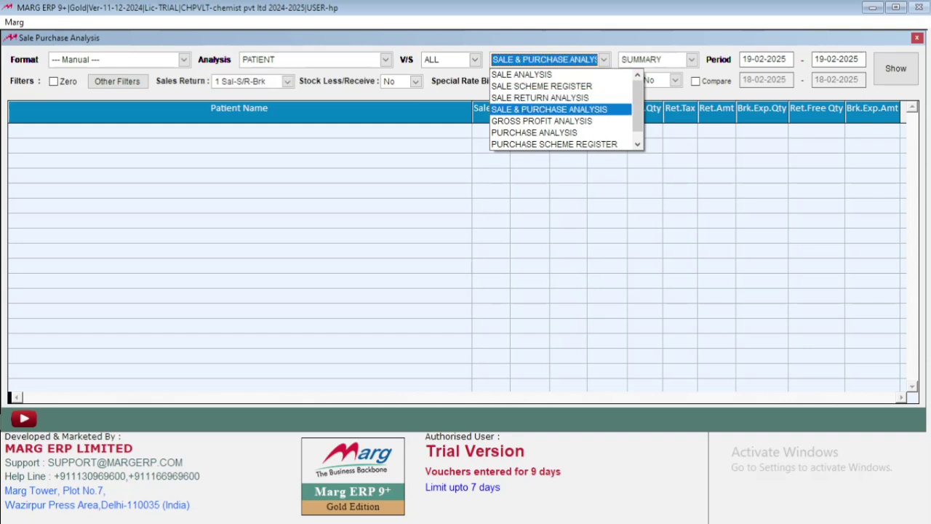
{"action": "key", "text": "Up"}
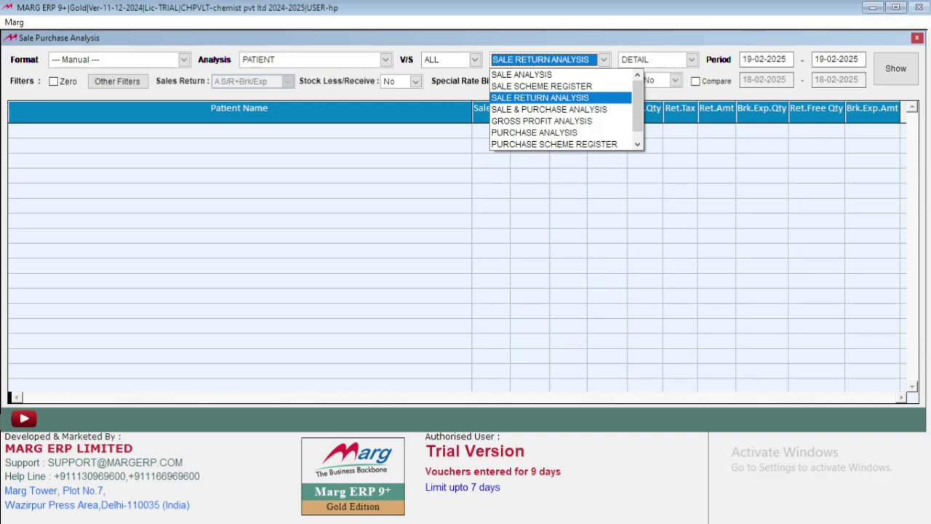
{"action": "key", "text": "Up"}
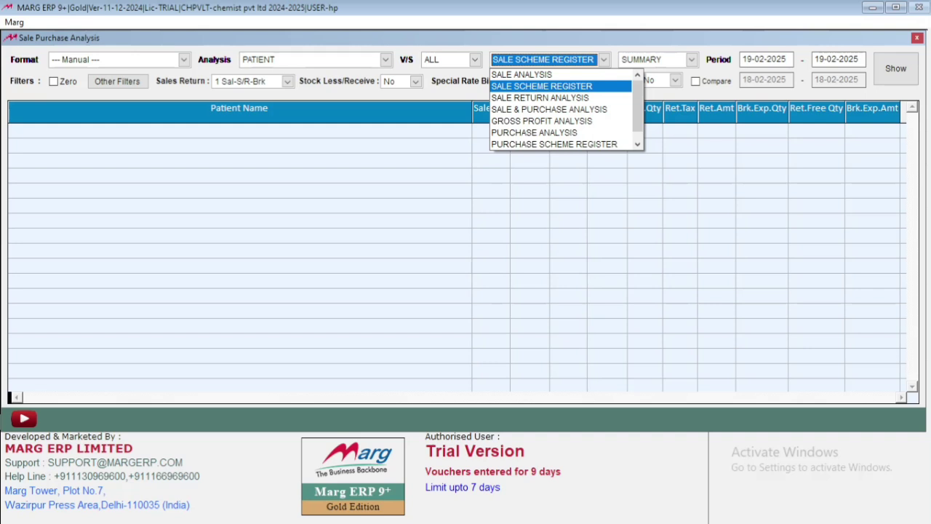
{"action": "key", "text": "Down"}
{"action": "key", "text": "Down"}
{"action": "key", "text": "Down"}
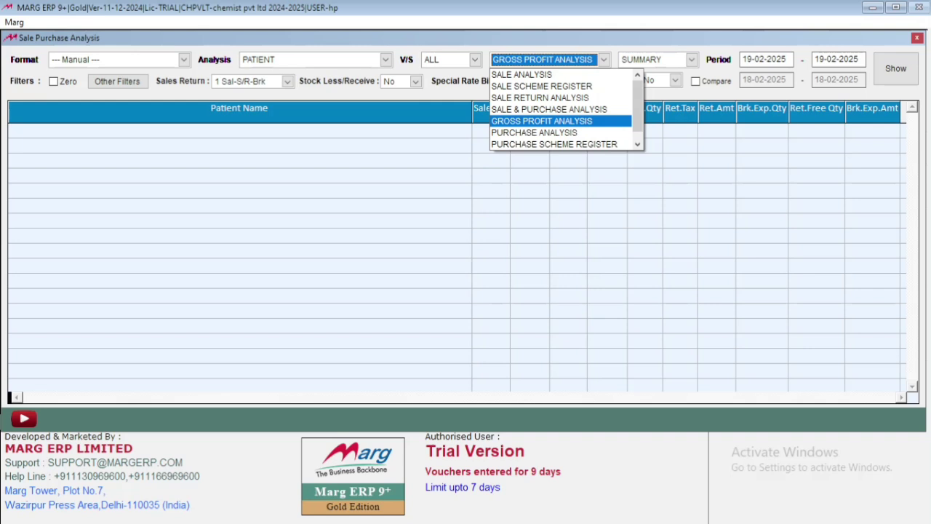
{"action": "key", "text": "Down"}
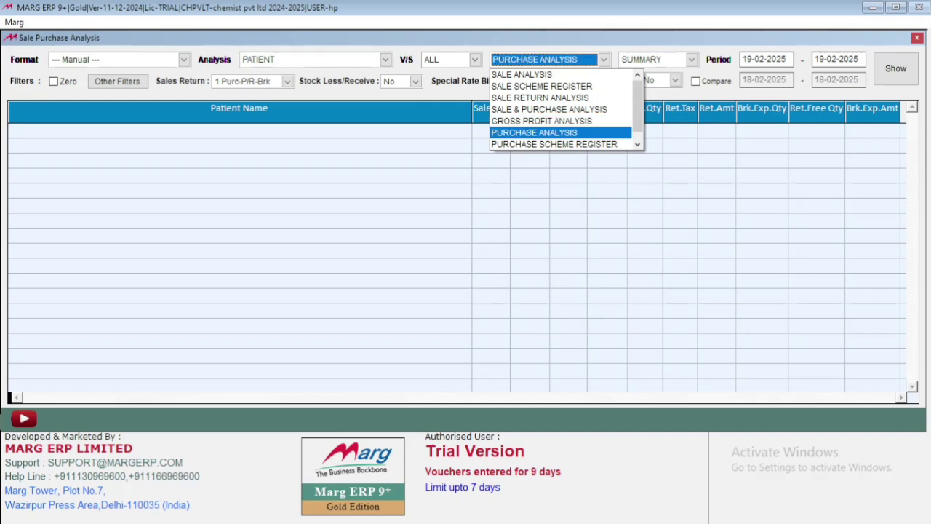
{"action": "key", "text": "Down"}
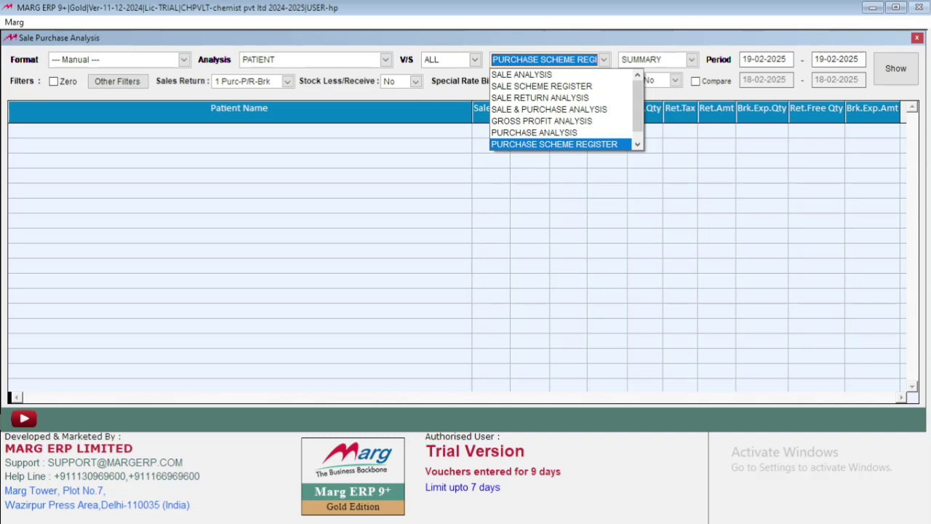
{"action": "key", "text": "Down"}
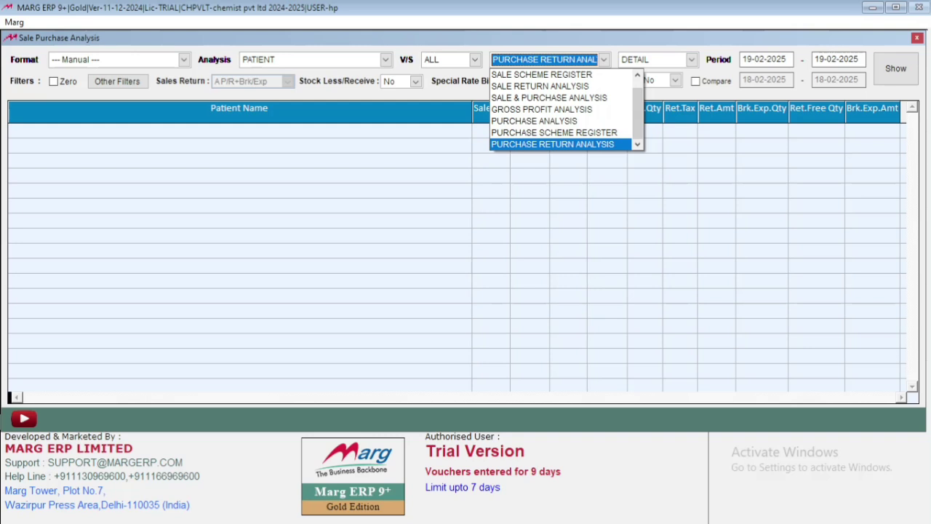
Step: Choose SALE ANALYSIS as the report type
{"action": "key", "text": "Up"}
{"action": "key", "text": "Up"}
{"action": "key", "text": "Up"}
{"action": "key", "text": "Up"}
{"action": "key", "text": "Up"}
{"action": "key", "text": "Up"}
{"action": "key", "text": "Up"}
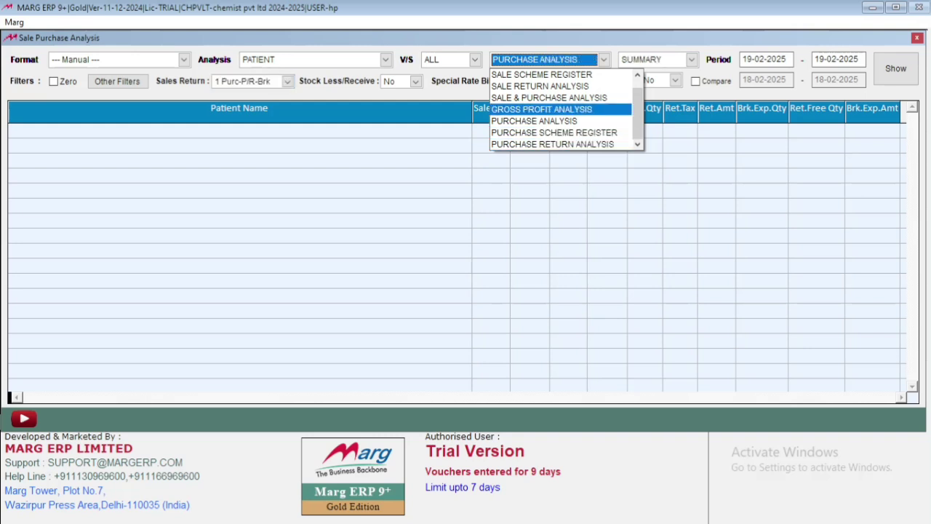
{"action": "key", "text": "Return"}
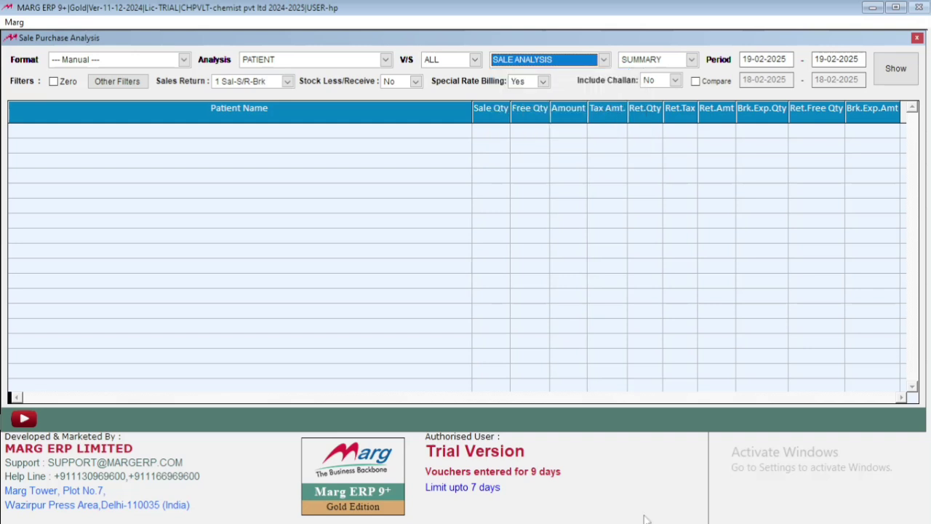
Step: Set the report level to DETAIL and the period's start date to 01-01-2025, keeping the existing end date
{"action": "left_click", "coordinate": [691, 60]}
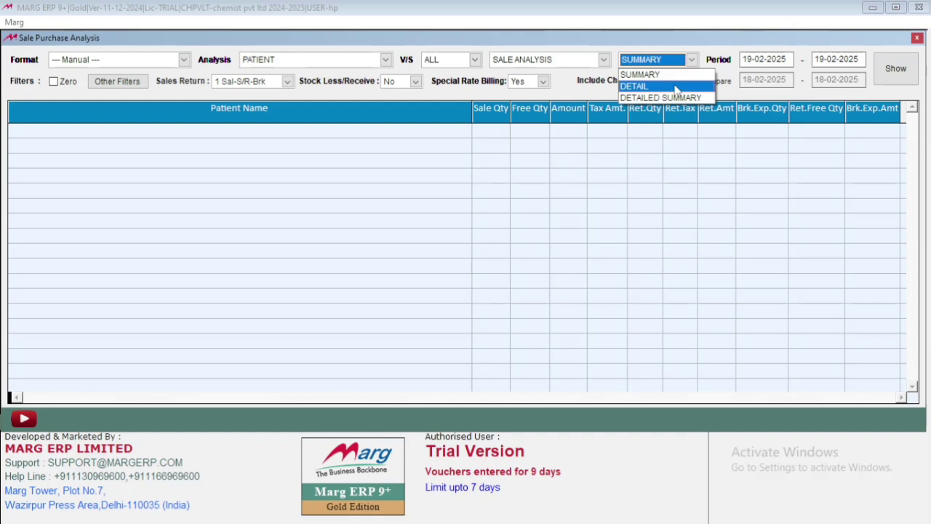
{"action": "left_click", "coordinate": [676, 87]}
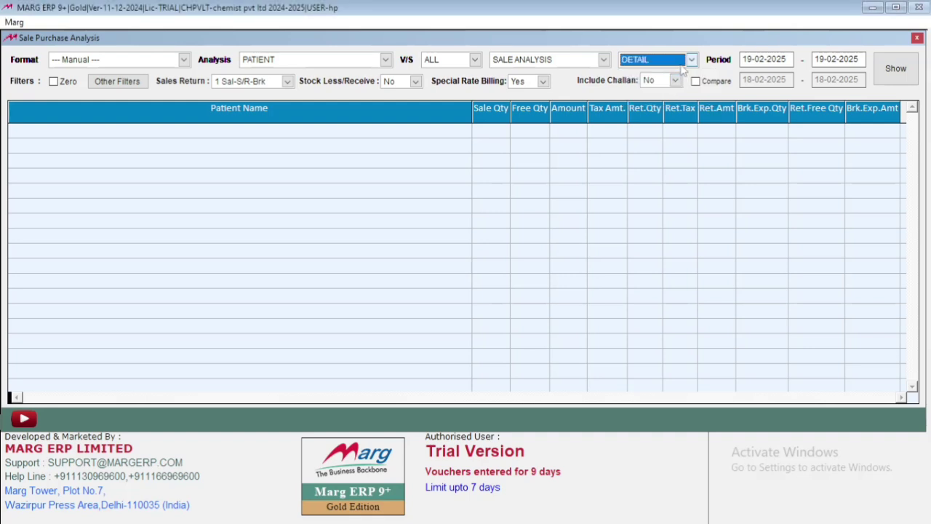
{"action": "left_click", "coordinate": [756, 62]}
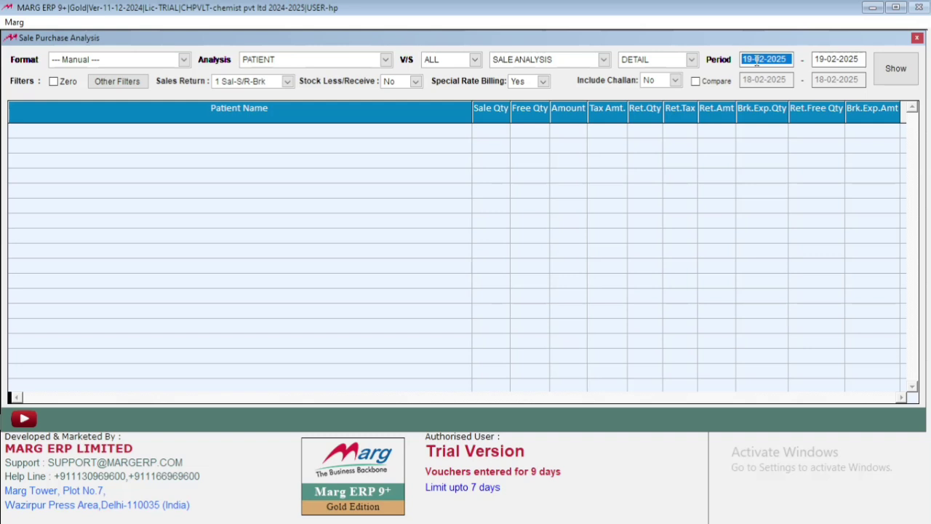
{"action": "type", "text": "1/1"}
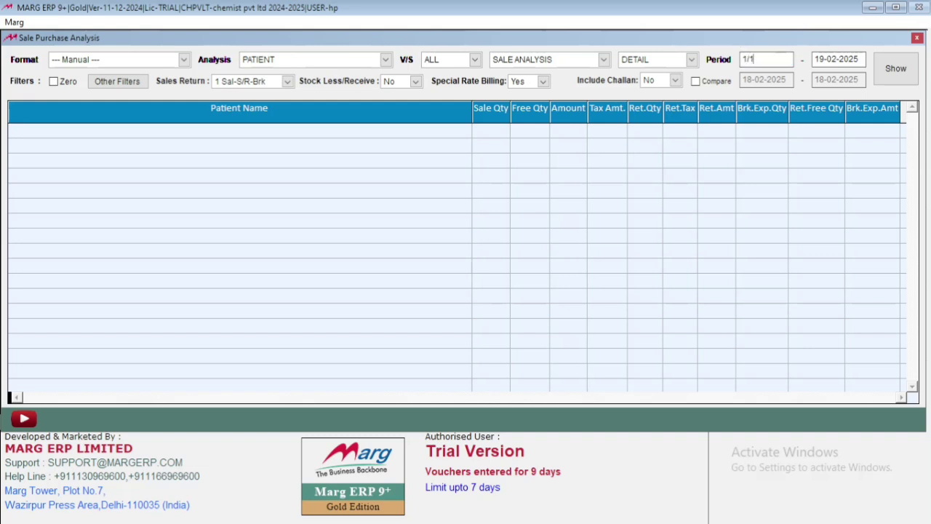
{"action": "key", "text": "Return"}
{"action": "key", "text": "Return"}
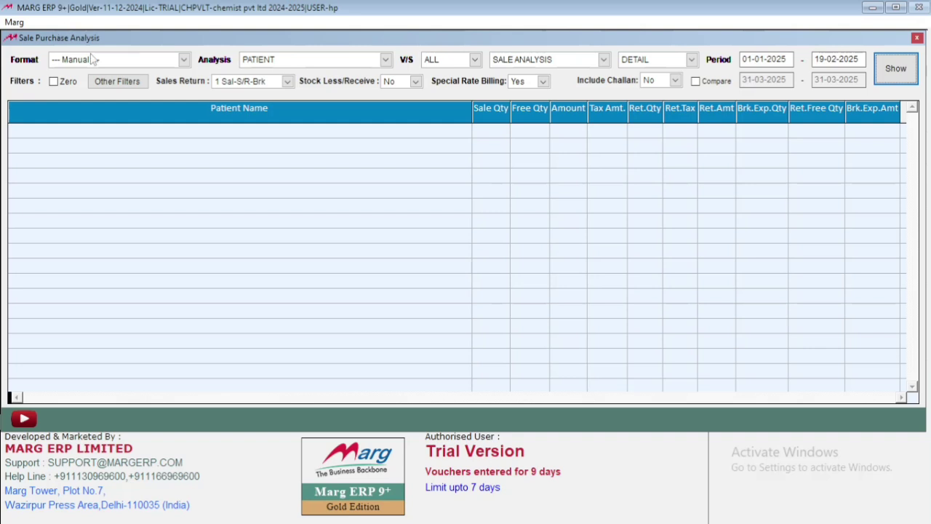
Step: Open the other filters and view the company selection list, leaving it without choosing a company
{"action": "left_click", "coordinate": [108, 82]}
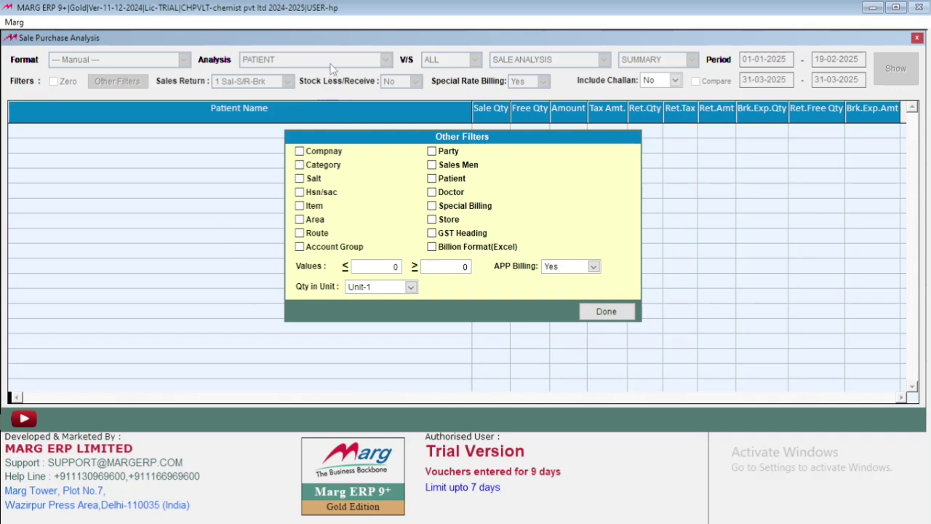
{"action": "left_click", "coordinate": [301, 151]}
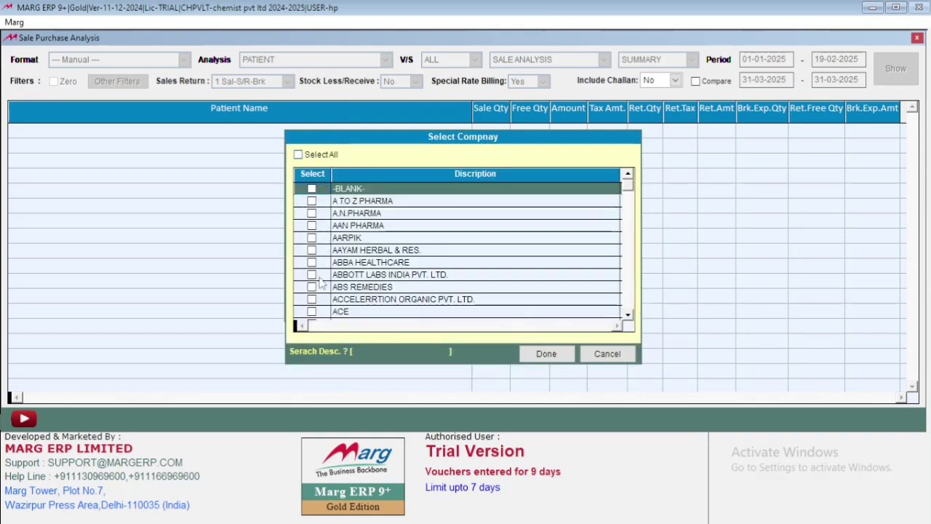
{"action": "left_click", "coordinate": [603, 352]}
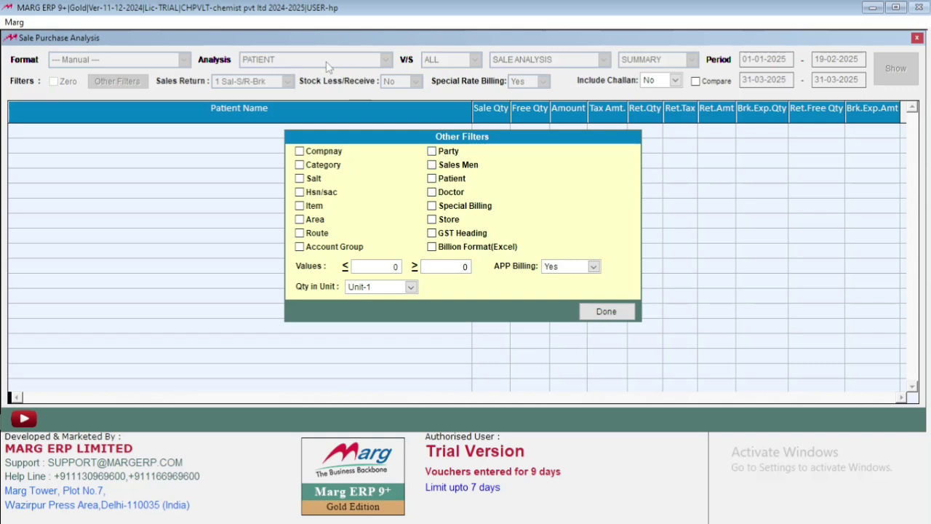
Step: Filter the report to the named patient listed above COUNTER SALES, keep the quantity unit at Unit-1, and apply the filters
{"action": "left_click", "coordinate": [433, 179]}
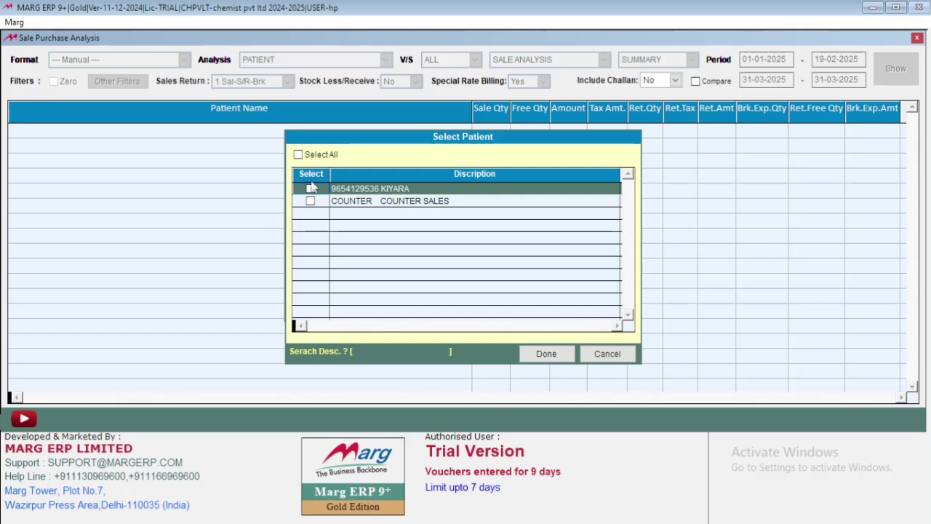
{"action": "left_click", "coordinate": [531, 355]}
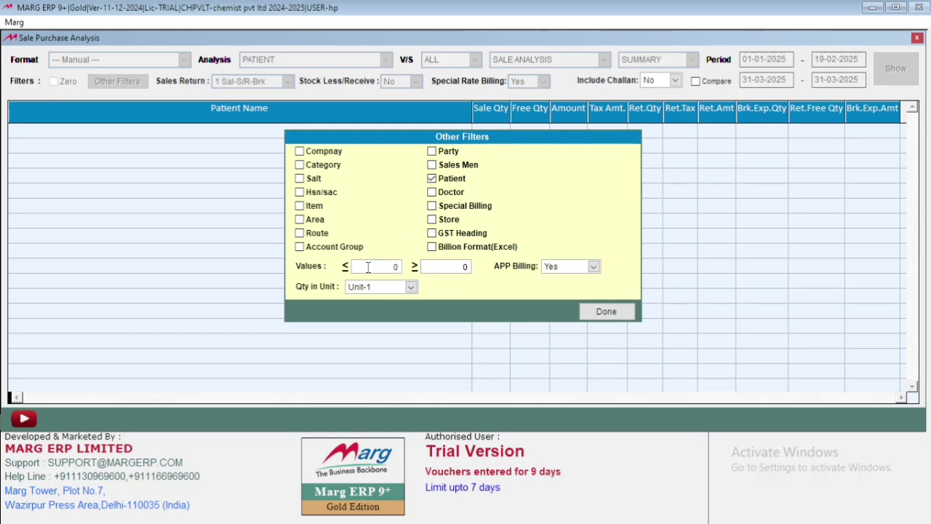
{"action": "left_click", "coordinate": [410, 287]}
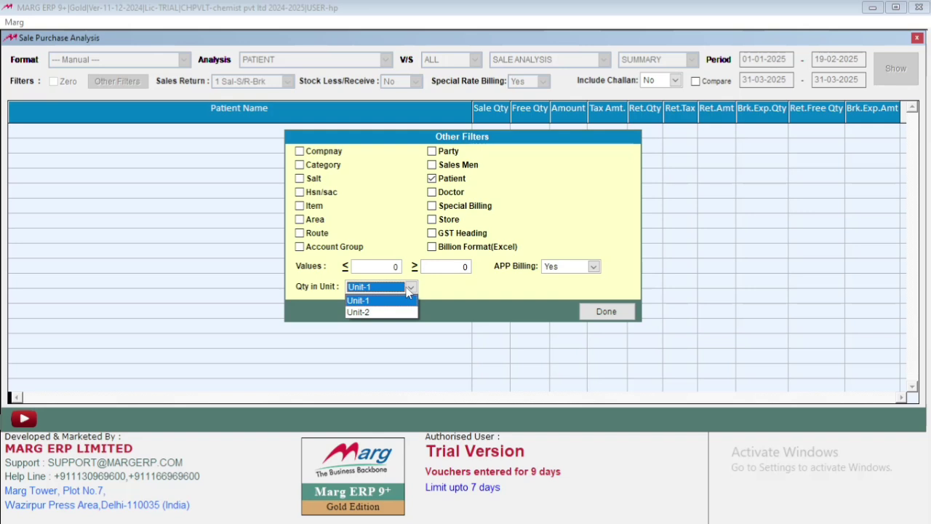
{"action": "left_click", "coordinate": [408, 290]}
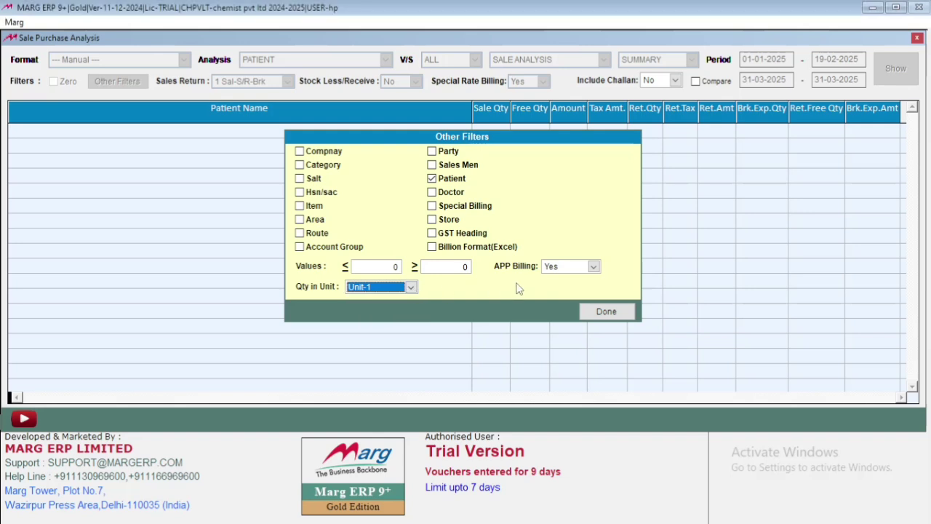
{"action": "left_click", "coordinate": [606, 311]}
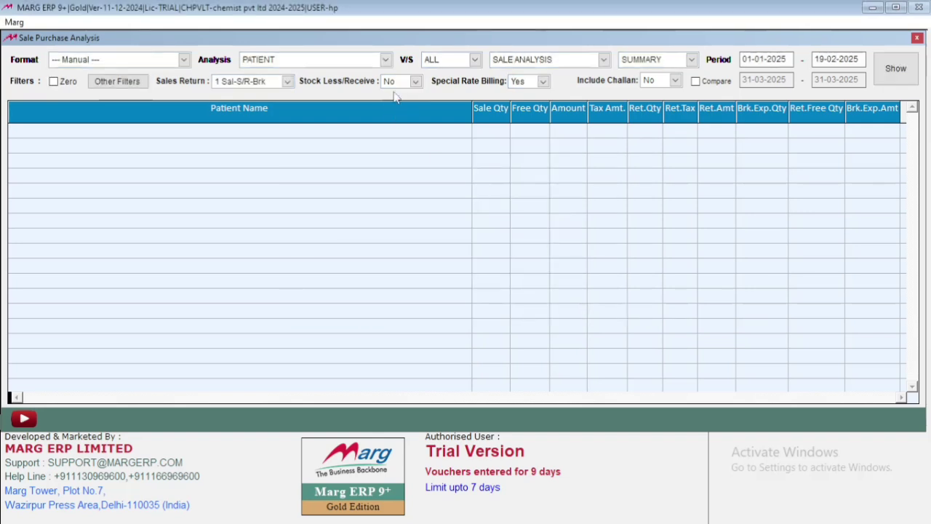
Step: Look through the Stock Less/Receive, Include Challan and Special Rate Billing options, keeping No, No and Yes
{"action": "left_click", "coordinate": [397, 83]}
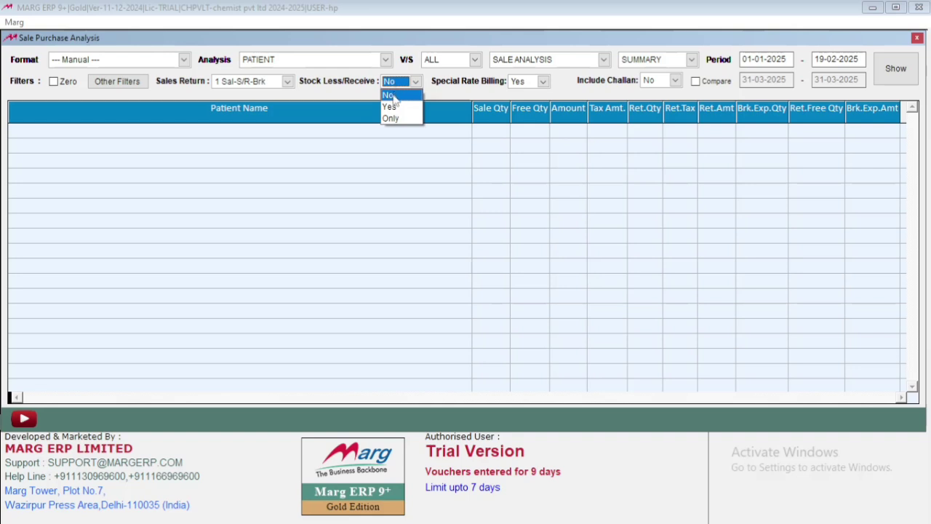
{"action": "left_click", "coordinate": [675, 83]}
{"action": "left_click", "coordinate": [676, 83]}
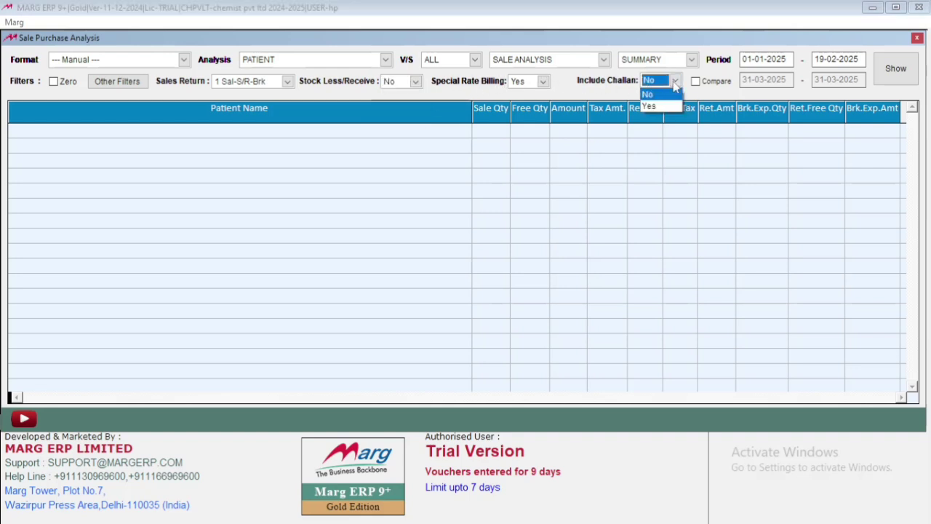
{"action": "left_click", "coordinate": [676, 83]}
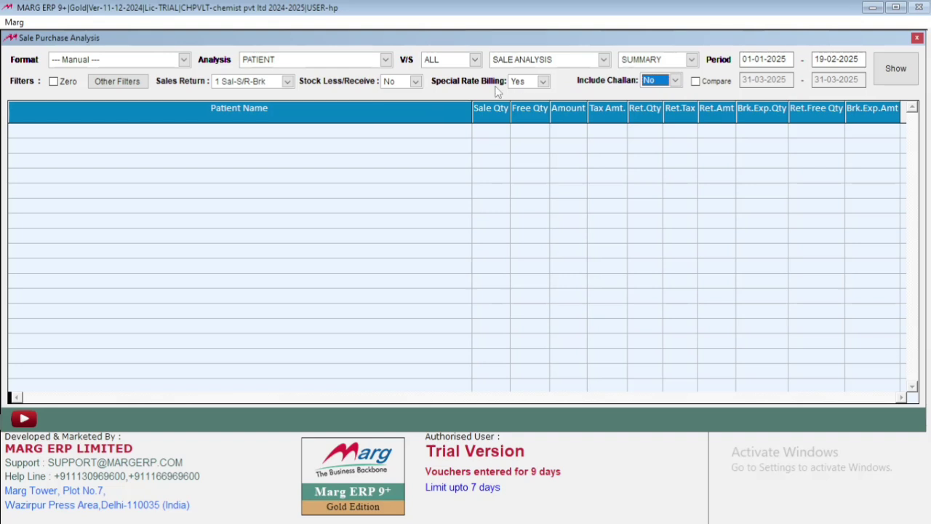
{"action": "left_click", "coordinate": [534, 82]}
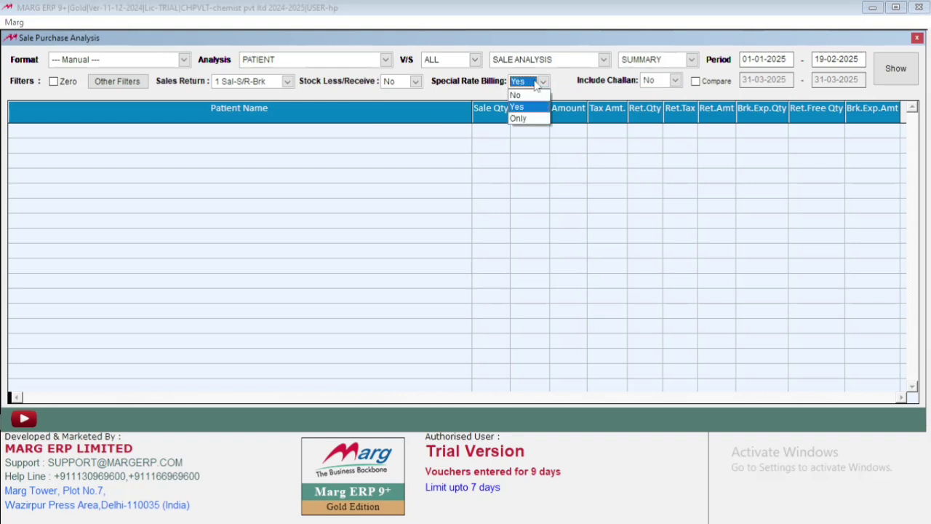
{"action": "left_click", "coordinate": [534, 83]}
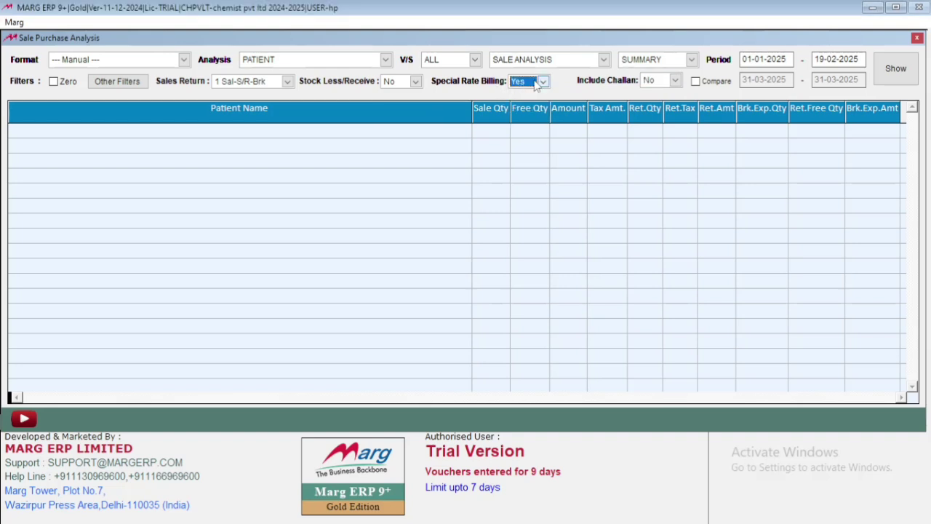
Step: Set the report level of the patient sale analysis to DETAIL
{"action": "left_click", "coordinate": [674, 63]}
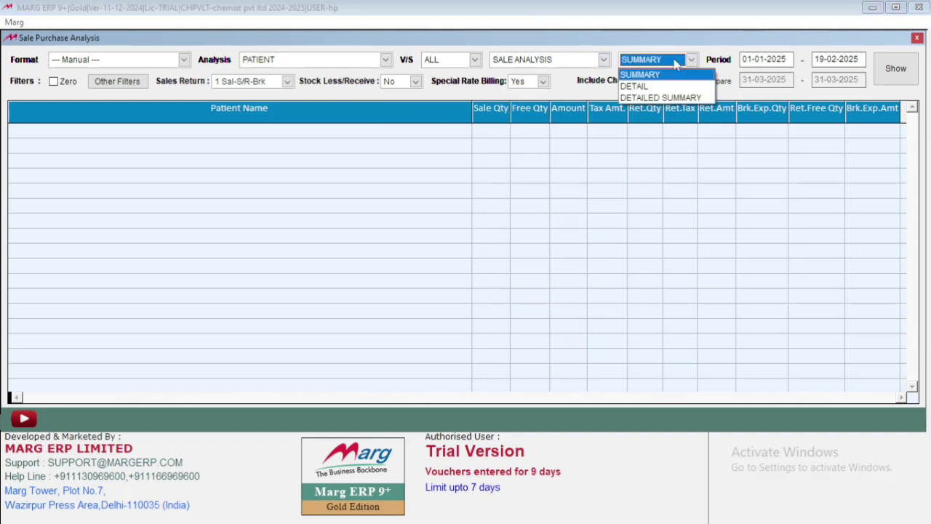
{"action": "left_click", "coordinate": [659, 75]}
{"action": "left_click", "coordinate": [659, 64]}
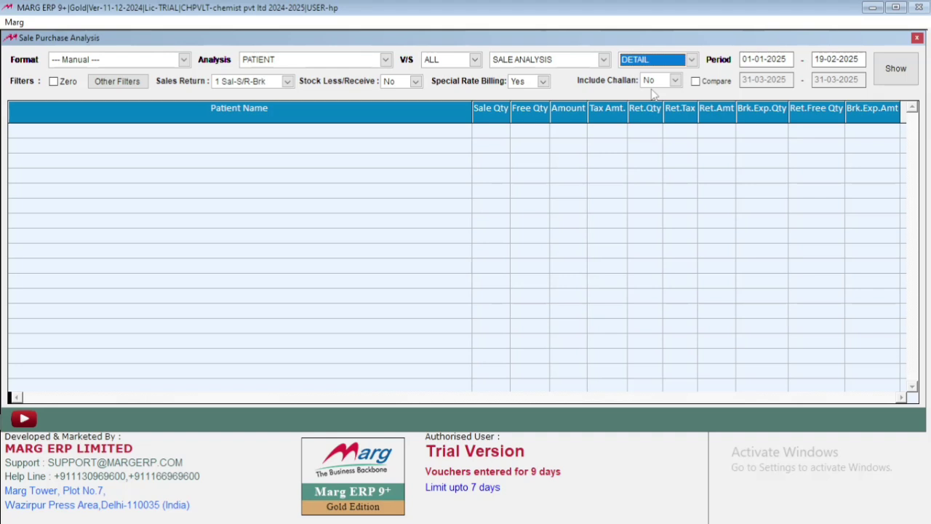
Step: Try to enable the Compare option, and generate the patient sale analysis for 01-01-2025 to 19-02-2025
{"action": "left_click", "coordinate": [696, 82]}
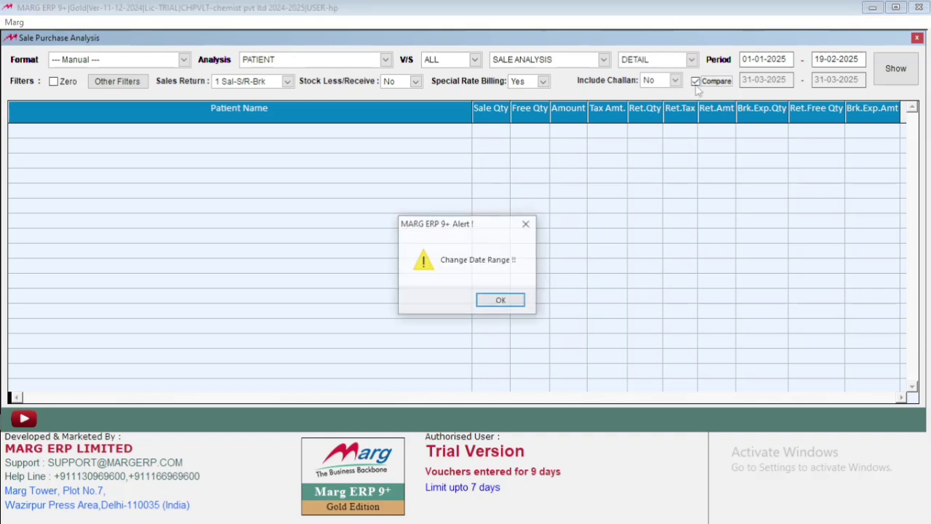
{"action": "left_click", "coordinate": [525, 227]}
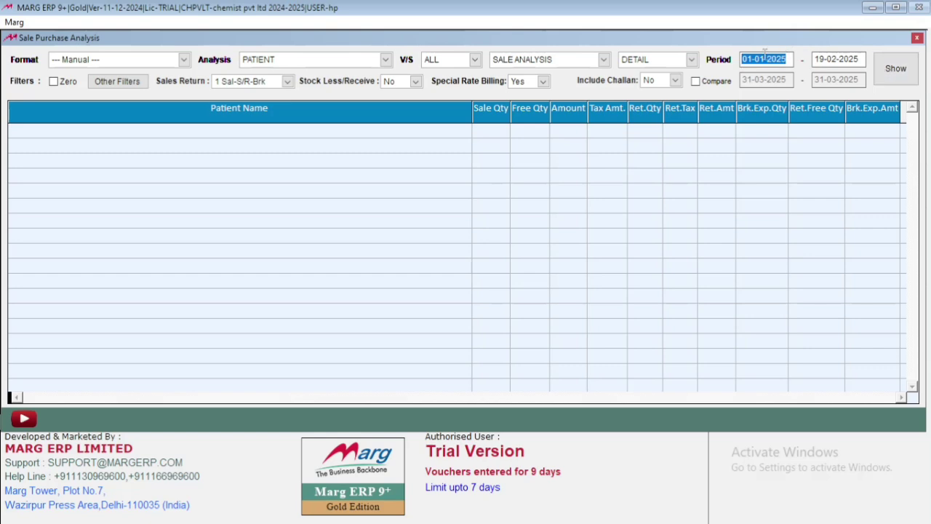
{"action": "left_click", "coordinate": [882, 72]}
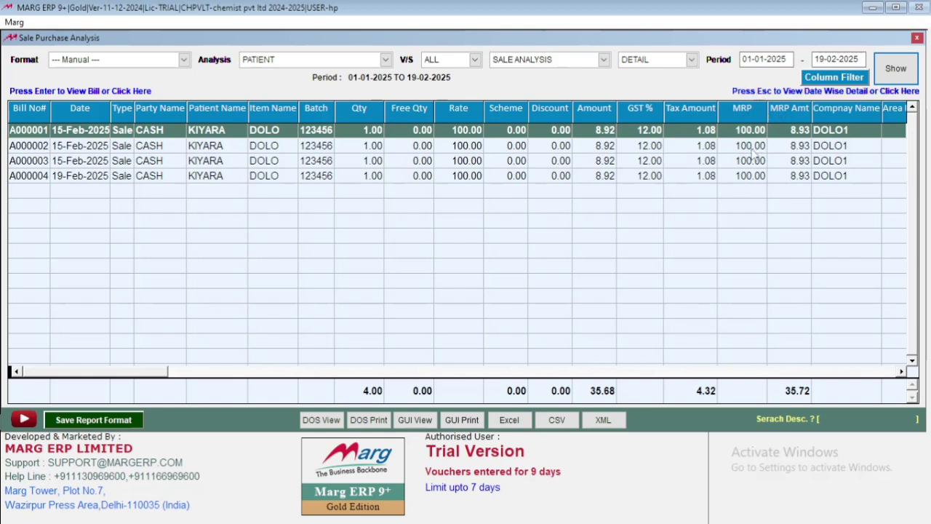
Step: Open the report's column filter and exclude the Type and Free Qty columns
{"action": "left_click", "coordinate": [815, 81]}
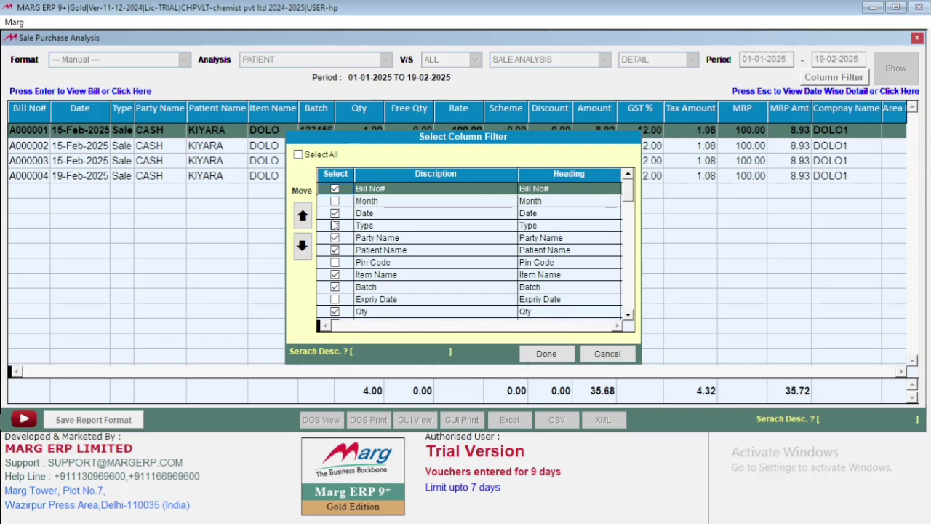
{"action": "left_click", "coordinate": [335, 226]}
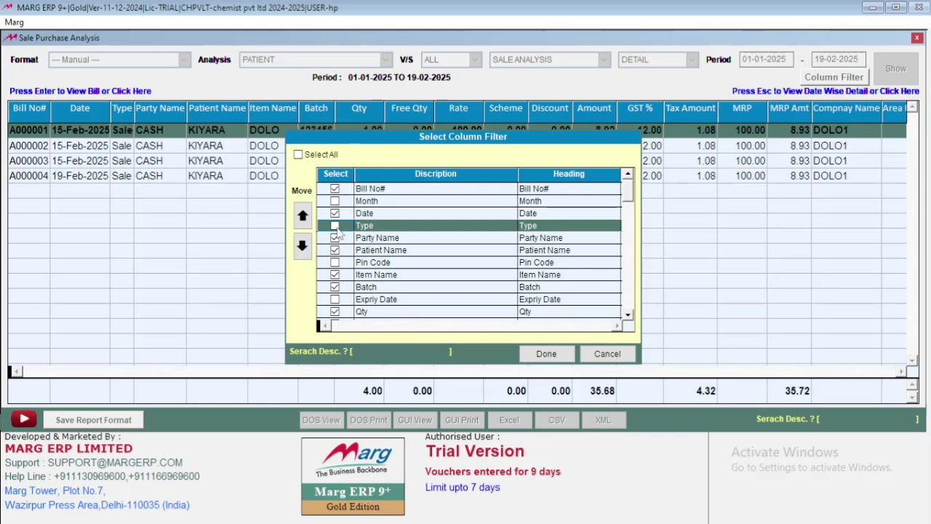
{"action": "key", "text": "Down"}
{"action": "key", "text": "Down"}
{"action": "key", "text": "Down"}
{"action": "key", "text": "Down"}
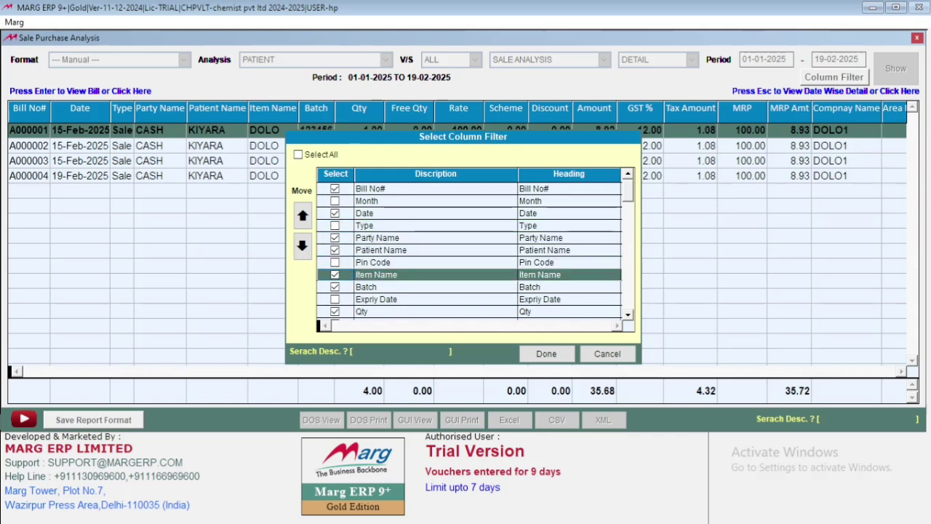
{"action": "key", "text": "Down"}
{"action": "key", "text": "Down"}
{"action": "key", "text": "Down"}
{"action": "key", "text": "Down"}
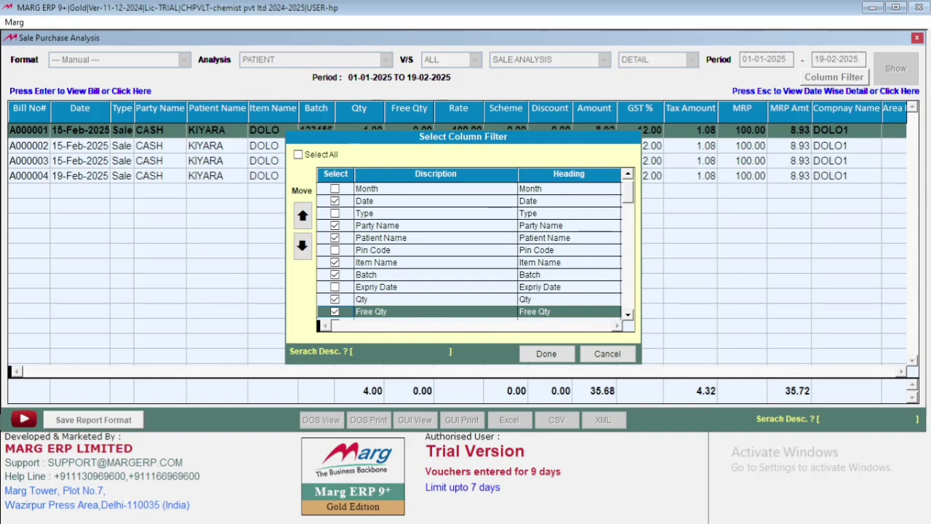
{"action": "key", "text": "space"}
Step: Exclude the Scheme column from the report, keeping Rate and Discount
{"action": "key", "text": "Down"}
{"action": "key", "text": "Down"}
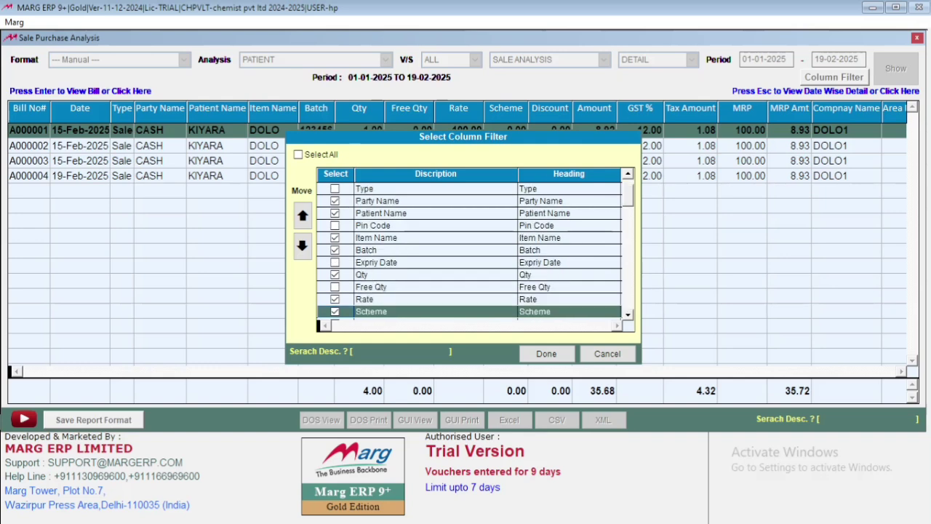
{"action": "key", "text": "Down"}
{"action": "key", "text": "Down"}
{"action": "key", "text": "Down"}
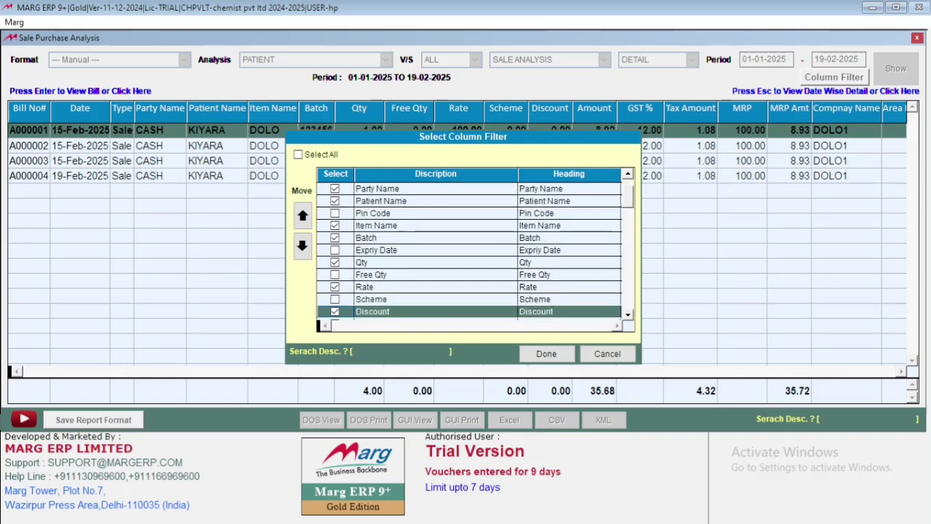
Step: Examine the discount, half-scheme, amount and tax columns in the column filter list
{"action": "key", "text": "Down"}
{"action": "key", "text": "Down"}
{"action": "key", "text": "Down"}
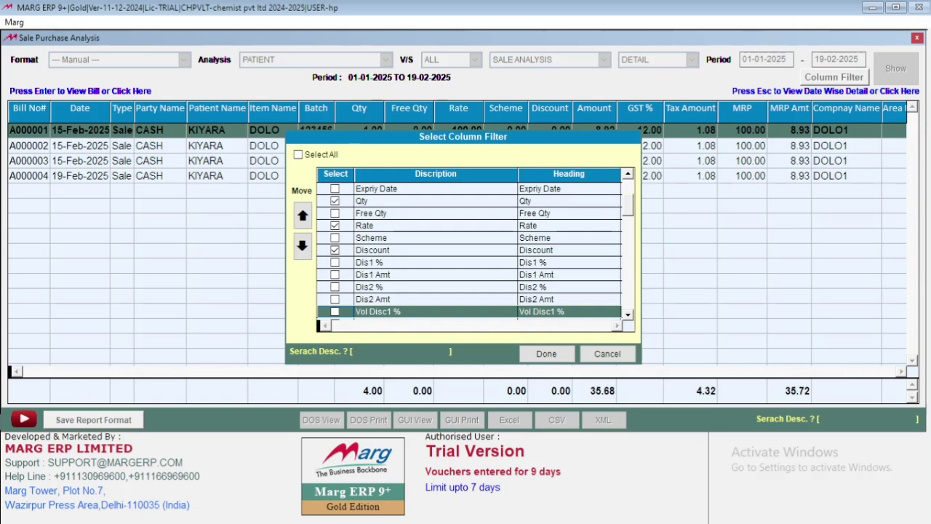
{"action": "key", "text": "Down"}
{"action": "key", "text": "Down"}
{"action": "key", "text": "Down"}
{"action": "key", "text": "Down"}
{"action": "key", "text": "Down"}
{"action": "key", "text": "Down"}
{"action": "key", "text": "Down"}
{"action": "key", "text": "Down"}
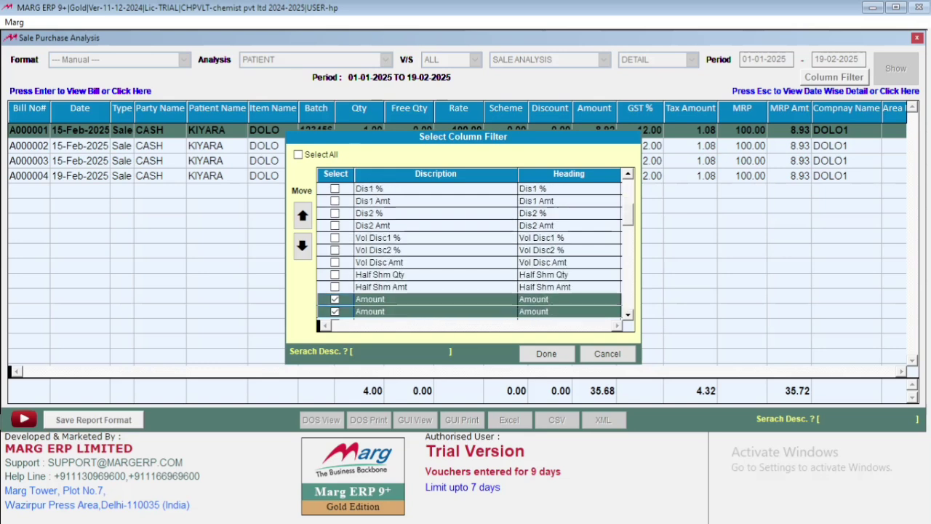
{"action": "key", "text": "Up"}
{"action": "key", "text": "Up"}
{"action": "key", "text": "Down"}
{"action": "key", "text": "Down"}
{"action": "key", "text": "Down"}
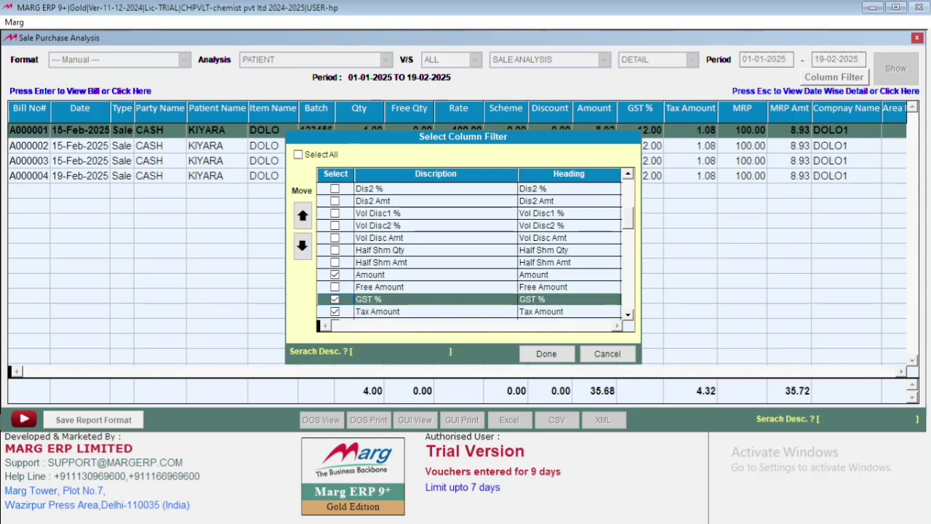
{"action": "key", "text": "Up"}
{"action": "key", "text": "Up"}
{"action": "key", "text": "Up"}
{"action": "key", "text": "Up"}
{"action": "key", "text": "Down"}
{"action": "key", "text": "Down"}
{"action": "key", "text": "Down"}
{"action": "key", "text": "Down"}
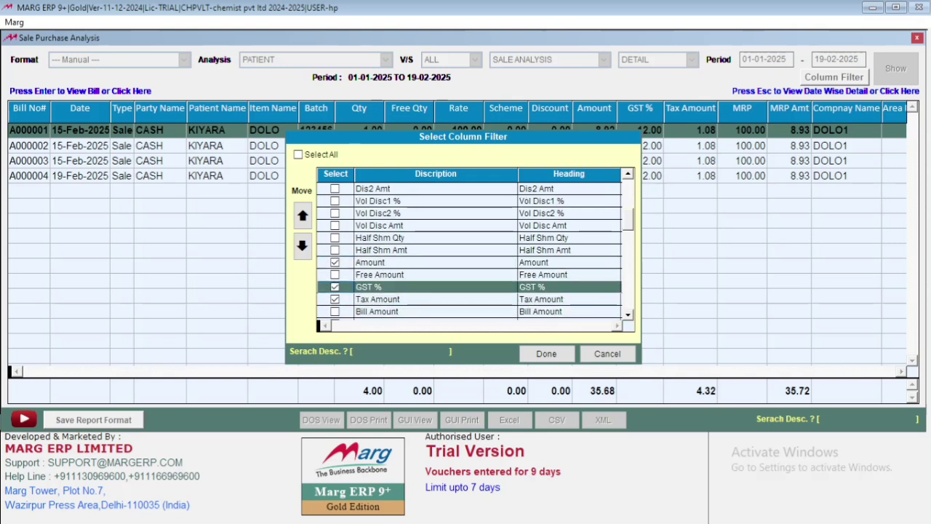
{"action": "key", "text": "Up"}
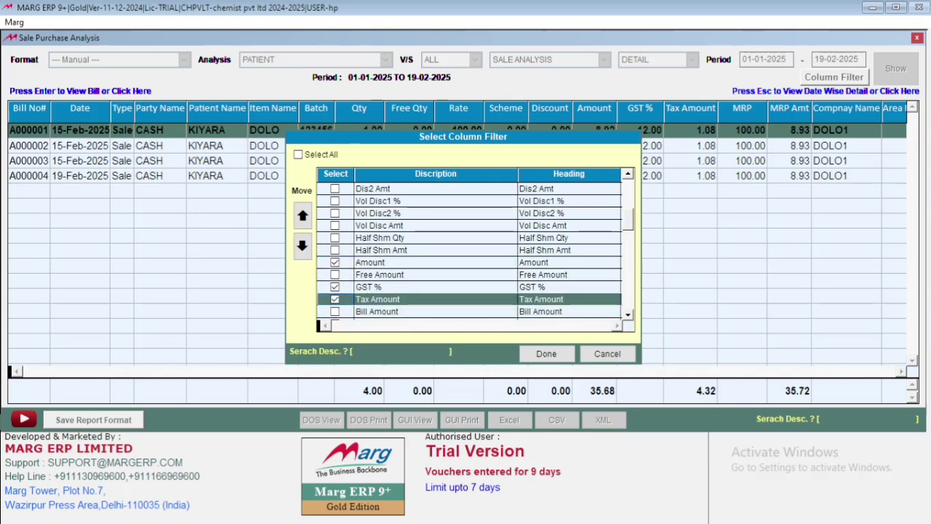
Step: Include the Bill Amount column in the report and exclude the Amount column
{"action": "key", "text": "Down"}
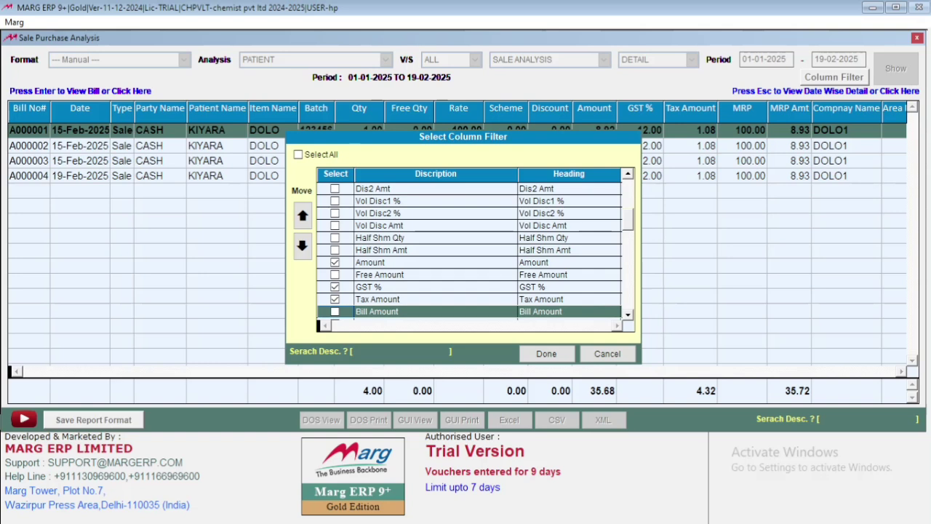
{"action": "key", "text": "Up"}
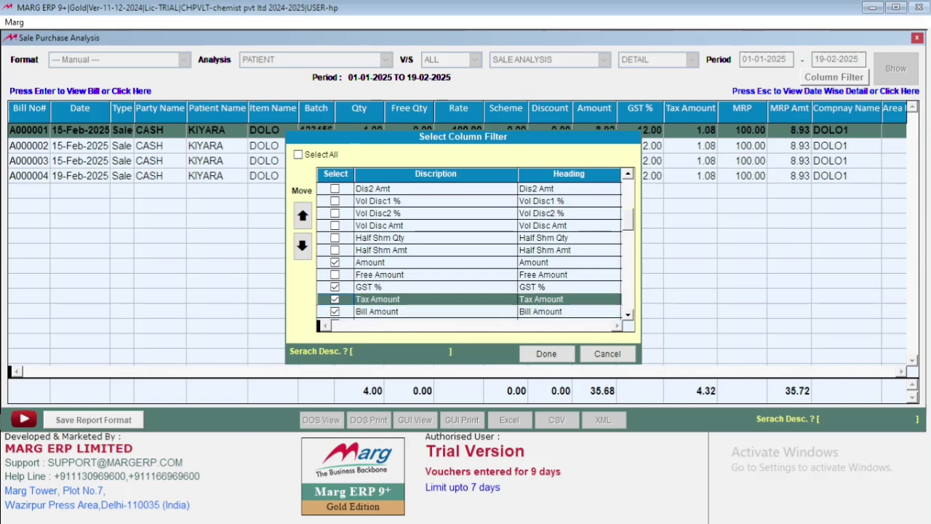
{"action": "key", "text": "Up"}
{"action": "key", "text": "Up"}
{"action": "key", "text": "Up"}
{"action": "key", "text": "space"}
{"action": "key", "text": "Down"}
{"action": "key", "text": "Down"}
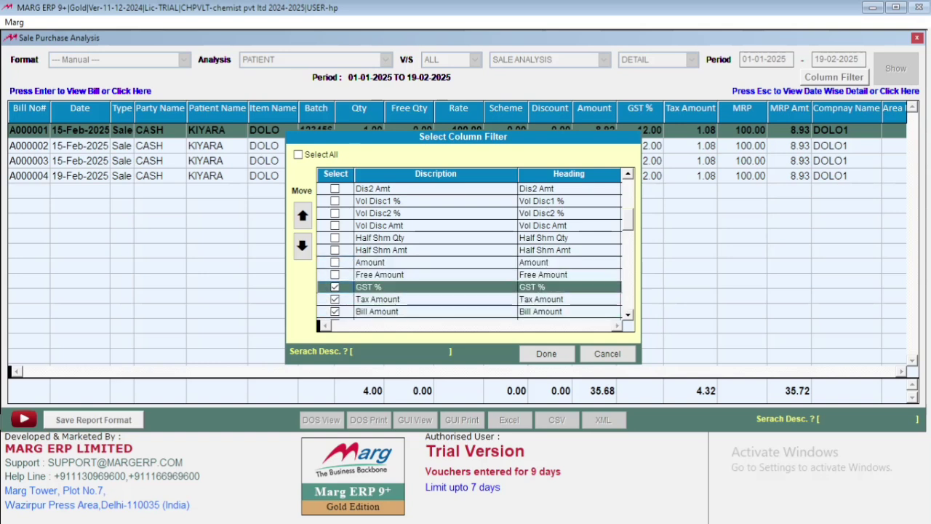
Step: Examine the cess, net sale and MRP columns in the column filter list
{"action": "key", "text": "Down"}
{"action": "key", "text": "Down"}
{"action": "key", "text": "Down"}
{"action": "key", "text": "Down"}
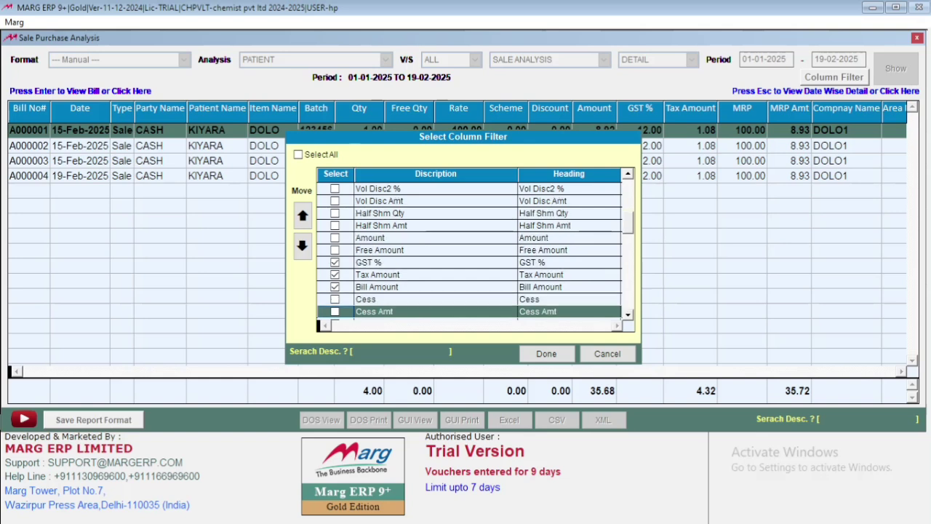
{"action": "key", "text": "Down"}
{"action": "key", "text": "Down"}
{"action": "key", "text": "Down"}
{"action": "key", "text": "Down"}
{"action": "key", "text": "Up"}
{"action": "key", "text": "Up"}
{"action": "key", "text": "Up"}
{"action": "key", "text": "Up"}
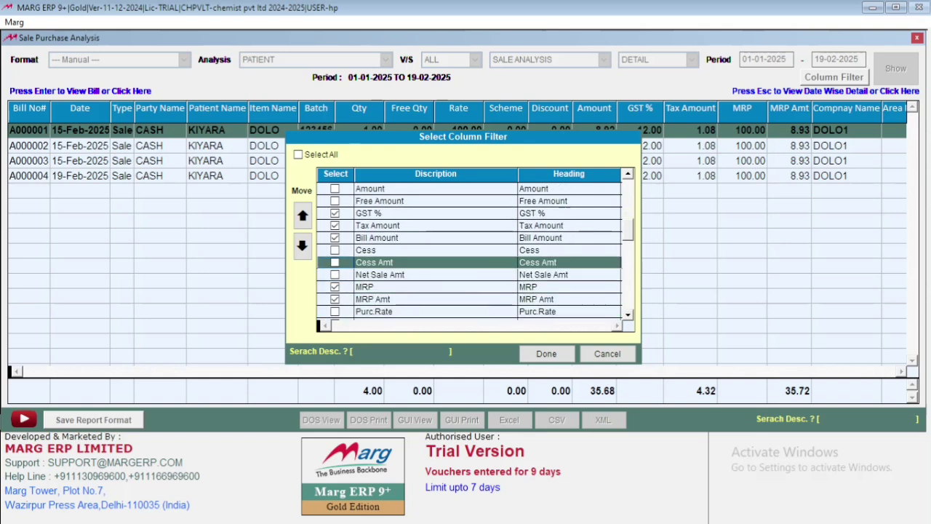
{"action": "key", "text": "Up"}
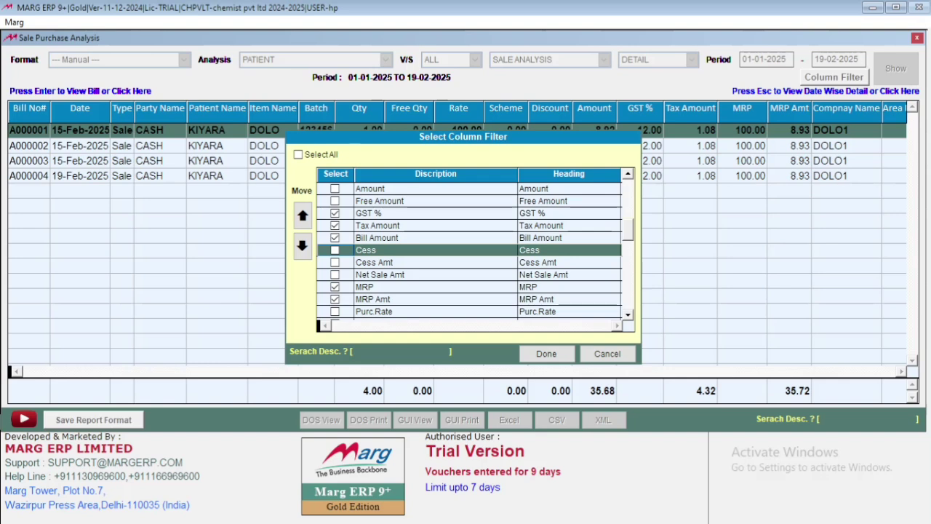
{"action": "key", "text": "Down"}
{"action": "key", "text": "Down"}
{"action": "key", "text": "Down"}
{"action": "key", "text": "Down"}
{"action": "key", "text": "Down"}
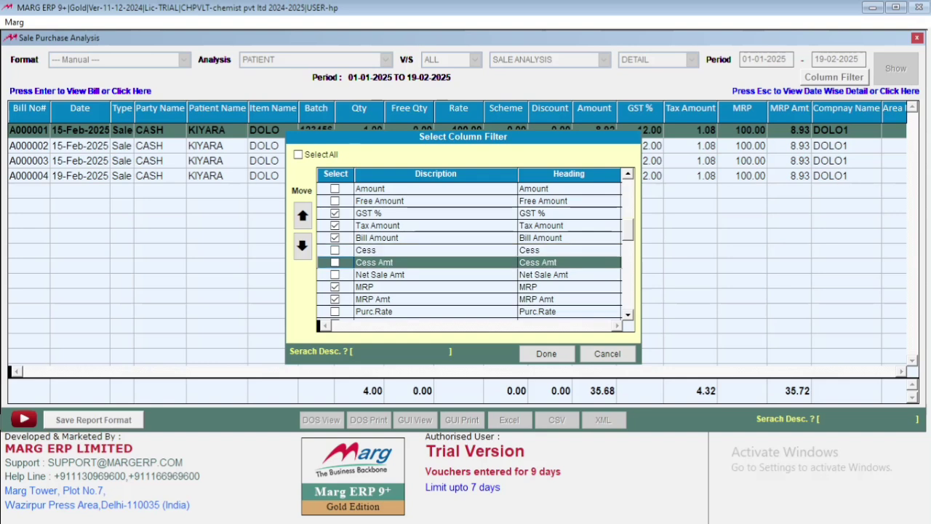
Step: Examine the purchase, cost, profit, payment mode, area and sale type columns in the column filter list
{"action": "key", "text": "Down"}
{"action": "key", "text": "Down"}
{"action": "key", "text": "Down"}
{"action": "key", "text": "Down"}
{"action": "key", "text": "Down"}
{"action": "key", "text": "Down"}
{"action": "key", "text": "Down"}
{"action": "key", "text": "Down"}
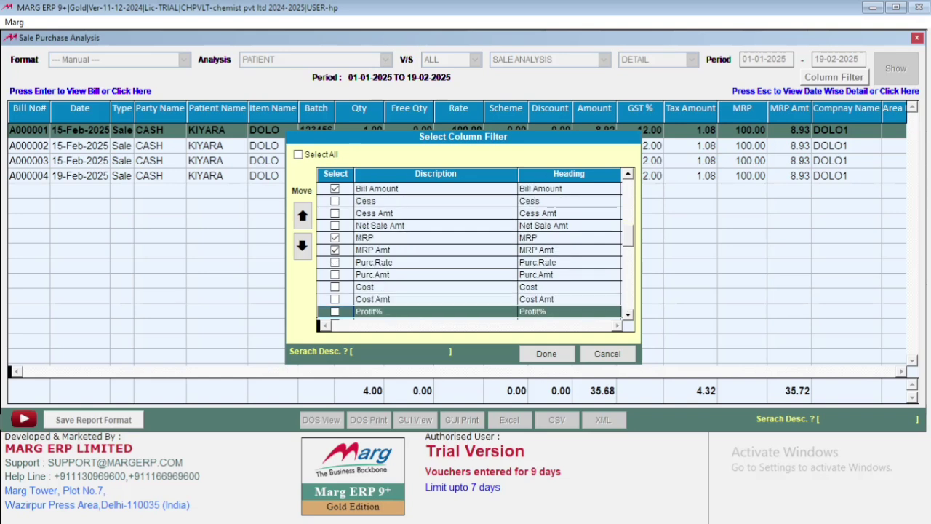
{"action": "key", "text": "Down"}
{"action": "key", "text": "Down"}
{"action": "key", "text": "Down"}
{"action": "key", "text": "Down"}
{"action": "key", "text": "Down"}
{"action": "key", "text": "Down"}
{"action": "key", "text": "Down"}
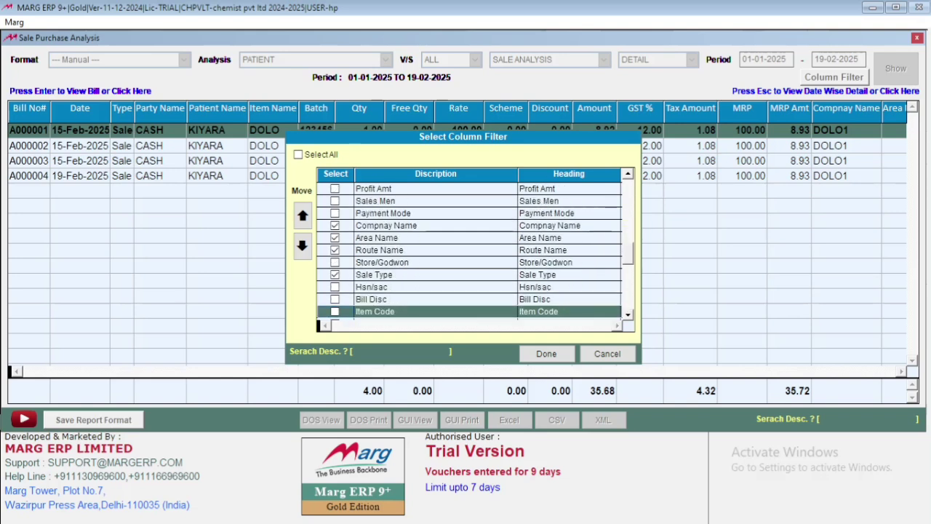
Step: Exclude the Route Name and Area Name columns from the report
{"action": "key", "text": "Up"}
{"action": "key", "text": "Up"}
{"action": "key", "text": "Up"}
{"action": "key", "text": "Up"}
{"action": "key", "text": "Up"}
{"action": "key", "text": "Up"}
{"action": "key", "text": "Up"}
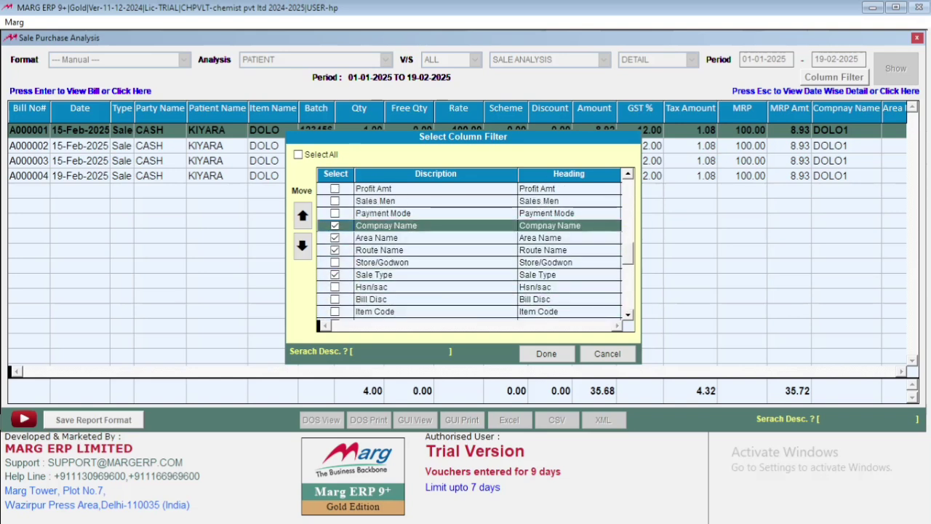
{"action": "key", "text": "Down"}
{"action": "key", "text": "Down"}
{"action": "key", "text": "space"}
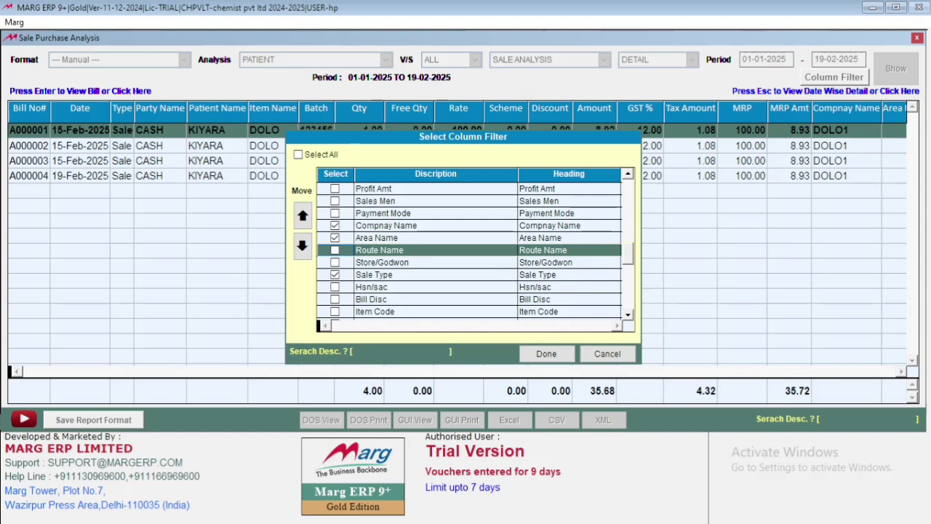
{"action": "key", "text": "Up"}
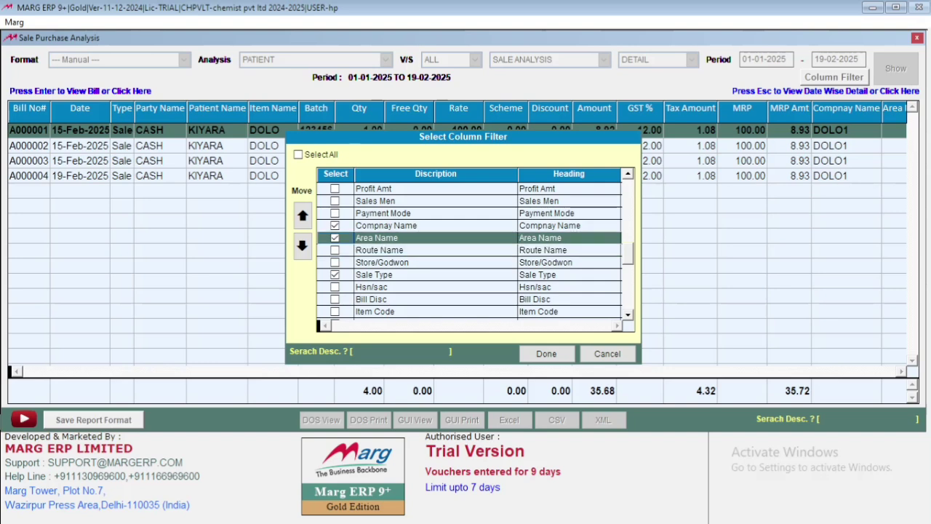
{"action": "key", "text": "space"}
Step: Exclude the Sale Type column from the report
{"action": "key", "text": "Down"}
{"action": "key", "text": "Down"}
{"action": "key", "text": "Down"}
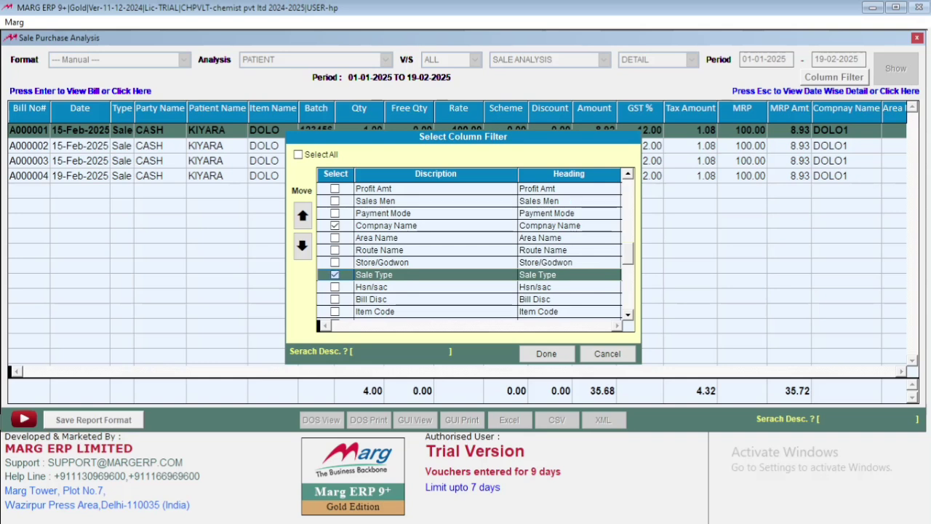
{"action": "key", "text": "space"}
Step: Exclude the company name column from the report, leaving the Hsn/sac to Barcode columns unselected
{"action": "key", "text": "Down"}
{"action": "key", "text": "Down"}
{"action": "key", "text": "Down"}
{"action": "key", "text": "Down"}
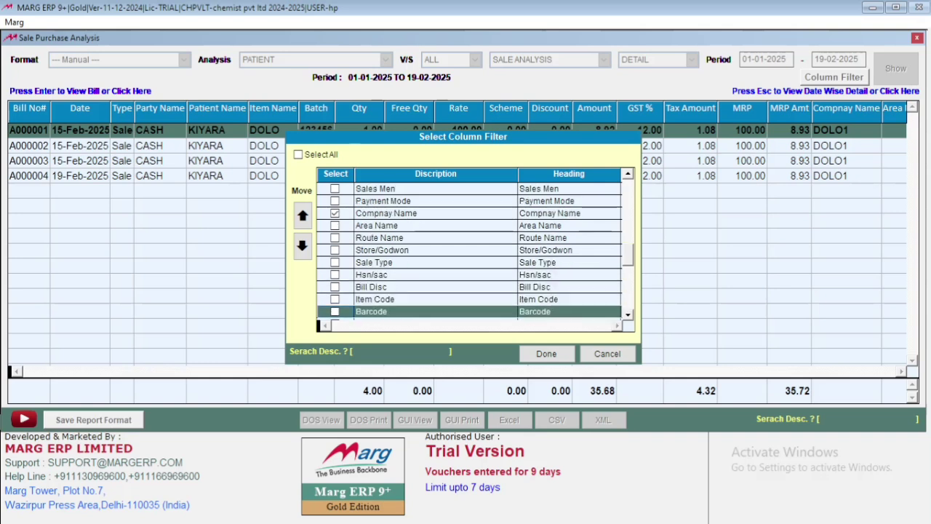
{"action": "key", "text": "Up"}
{"action": "key", "text": "Up"}
{"action": "key", "text": "Up"}
{"action": "key", "text": "Up"}
{"action": "key", "text": "Up"}
{"action": "key", "text": "Up"}
{"action": "key", "text": "Up"}
{"action": "key", "text": "Up"}
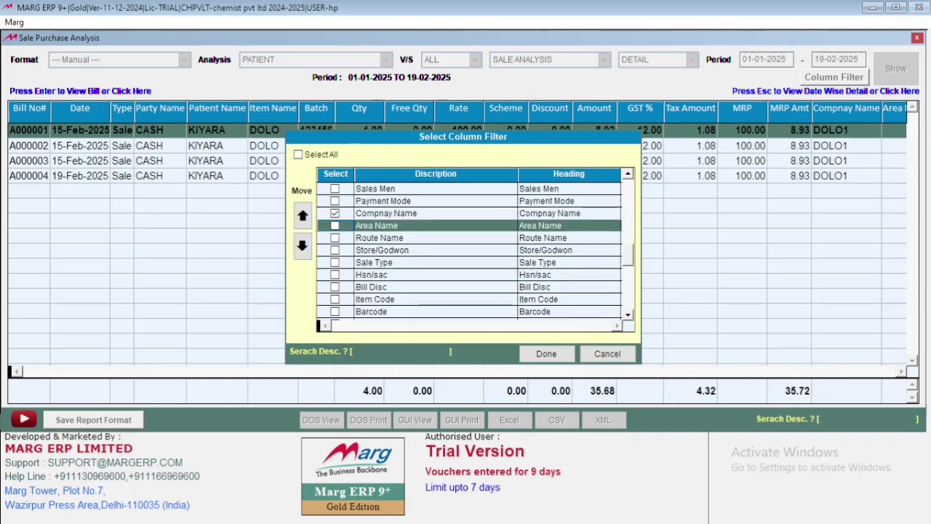
{"action": "key", "text": "space"}
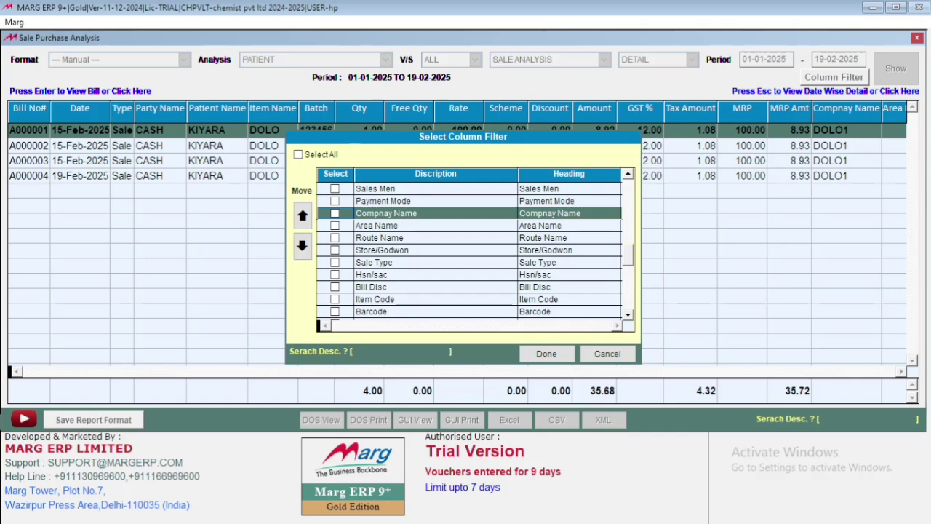
Step: Examine the store, HSN/SAC, item code, barcode, category, salt and item unit columns in the column filter list
{"action": "key", "text": "Down"}
{"action": "key", "text": "Down"}
{"action": "key", "text": "Down"}
{"action": "key", "text": "Down"}
{"action": "key", "text": "Down"}
{"action": "key", "text": "Down"}
{"action": "key", "text": "Down"}
{"action": "key", "text": "Down"}
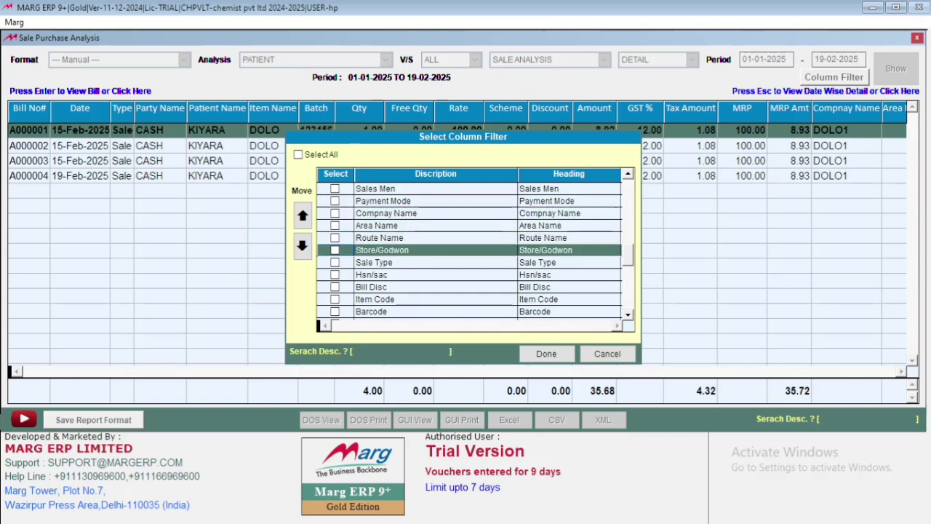
{"action": "key", "text": "Down"}
{"action": "key", "text": "Down"}
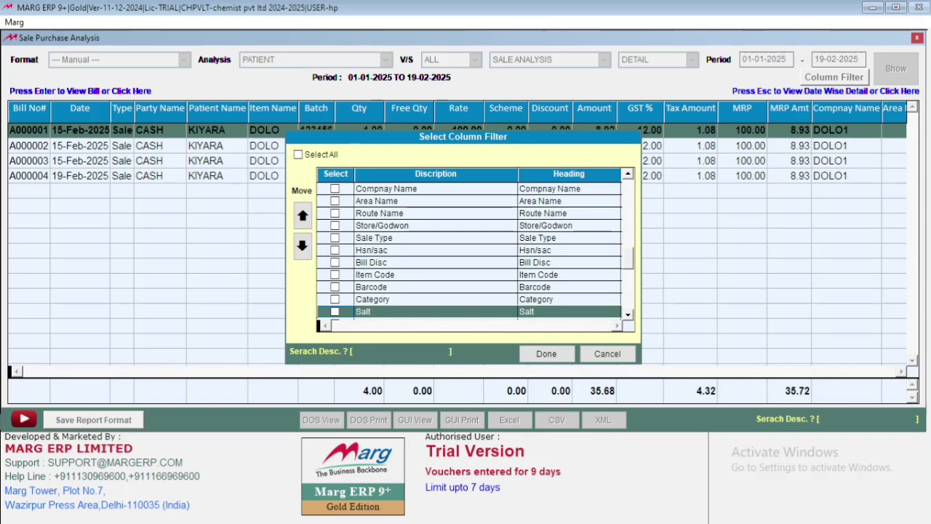
{"action": "key", "text": "Up"}
{"action": "key", "text": "Up"}
{"action": "key", "text": "Down"}
{"action": "key", "text": "Down"}
{"action": "key", "text": "Down"}
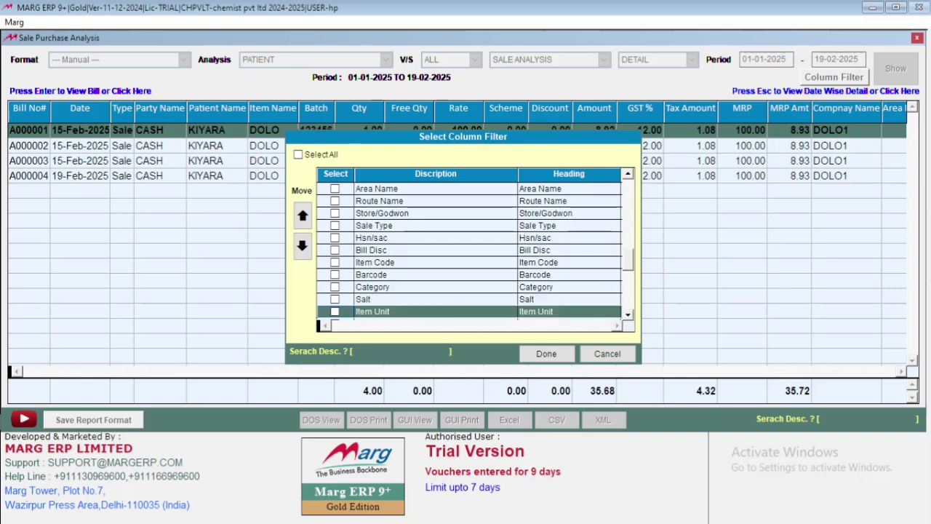
Step: Examine the created time, remark, TCS and TDS columns in the column filter list
{"action": "key", "text": "Down"}
{"action": "key", "text": "Down"}
{"action": "key", "text": "Down"}
{"action": "key", "text": "Down"}
{"action": "key", "text": "Down"}
{"action": "key", "text": "Up"}
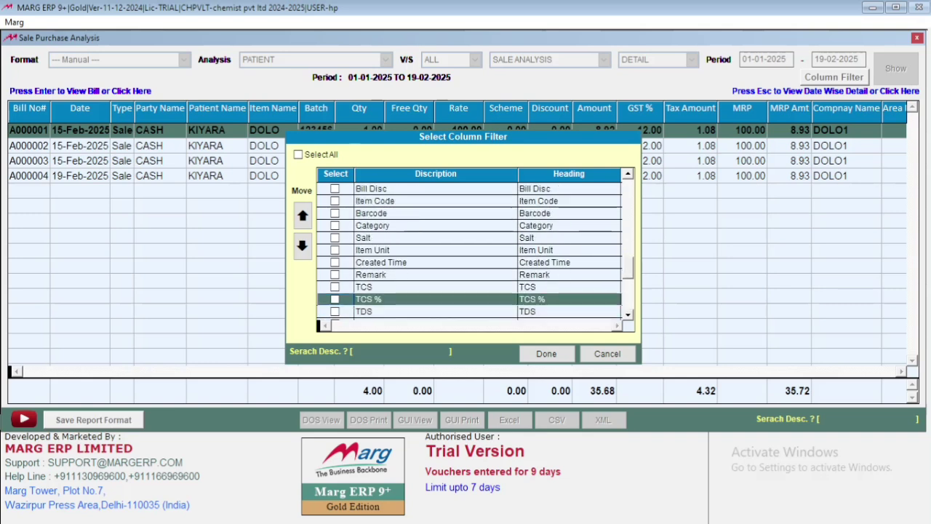
{"action": "key", "text": "Up"}
{"action": "key", "text": "Up"}
{"action": "key", "text": "Up"}
{"action": "key", "text": "Down"}
{"action": "key", "text": "Up"}
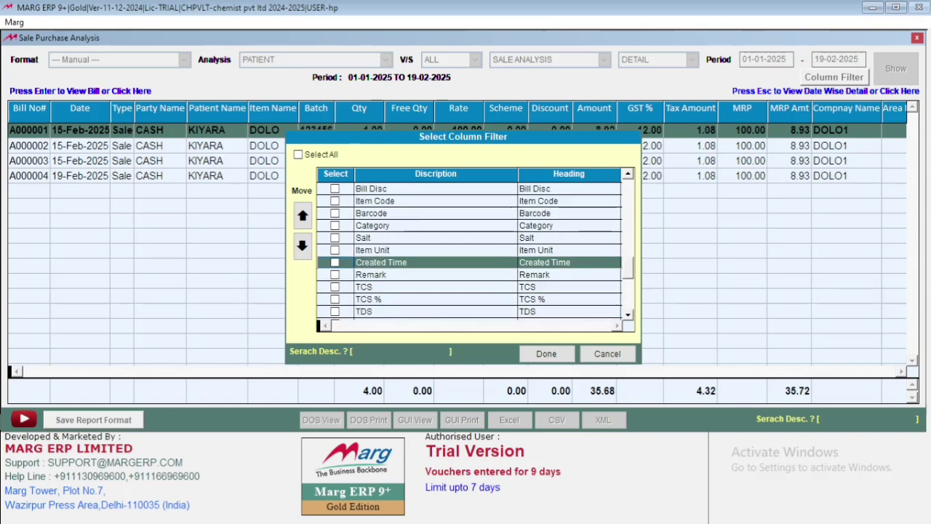
{"action": "key", "text": "Up"}
{"action": "key", "text": "Down"}
{"action": "key", "text": "Down"}
{"action": "key", "text": "Down"}
{"action": "key", "text": "Down"}
{"action": "key", "text": "Down"}
{"action": "key", "text": "Down"}
{"action": "key", "text": "Down"}
{"action": "key", "text": "Down"}
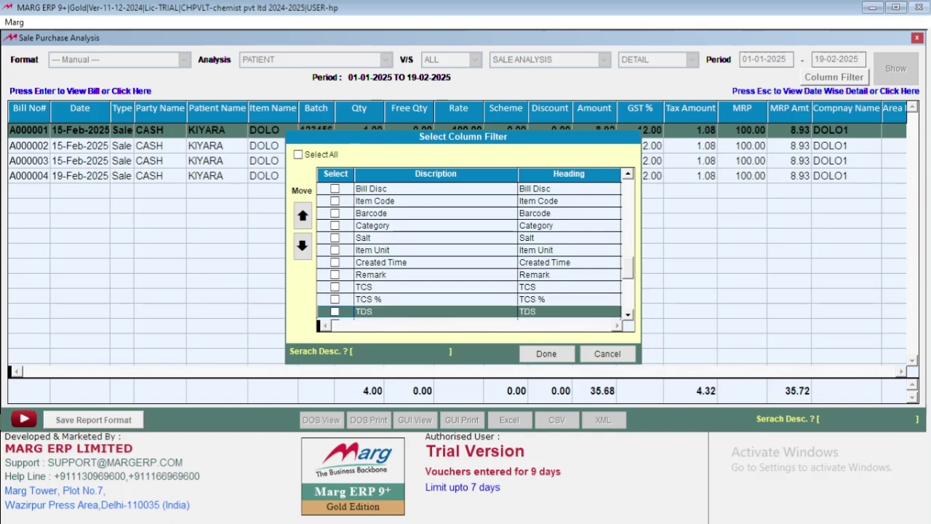
Step: Exclude the PAN No. and GST No. columns near the end of the list and apply the column selection
{"action": "key", "text": "Down"}
{"action": "key", "text": "Down"}
{"action": "key", "text": "Down"}
{"action": "key", "text": "Down"}
{"action": "key", "text": "Down"}
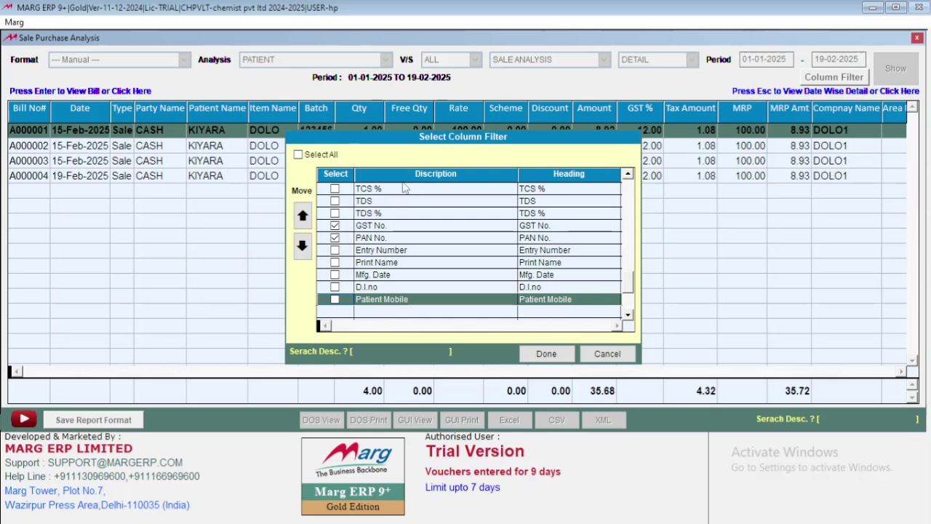
{"action": "left_click", "coordinate": [334, 238]}
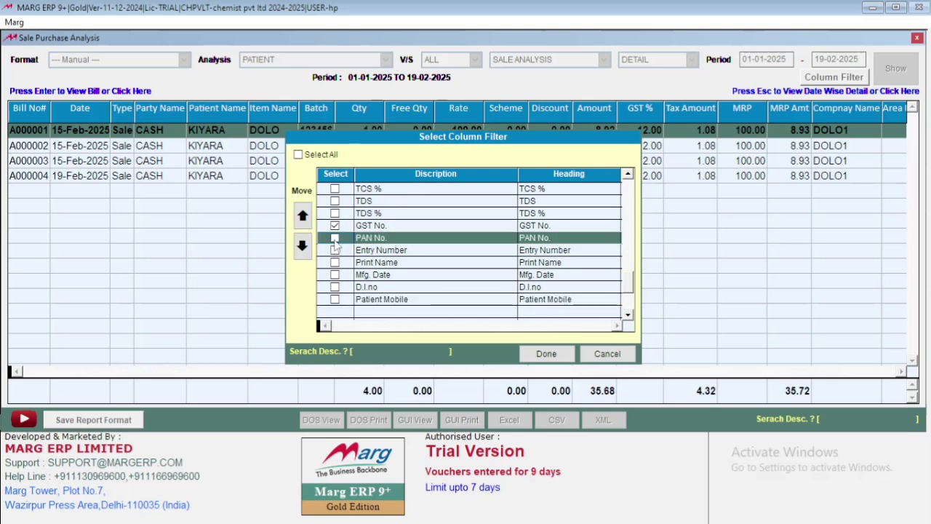
{"action": "left_click", "coordinate": [335, 225]}
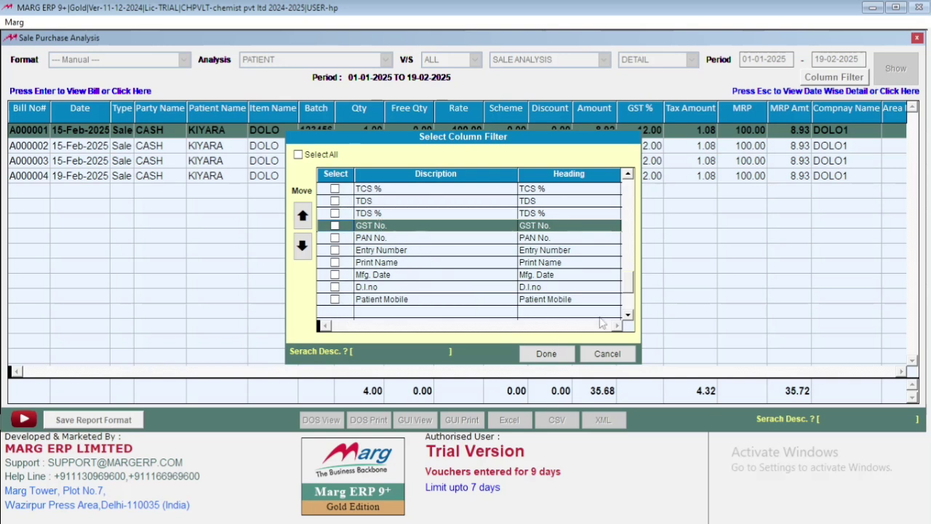
{"action": "left_click", "coordinate": [550, 354]}
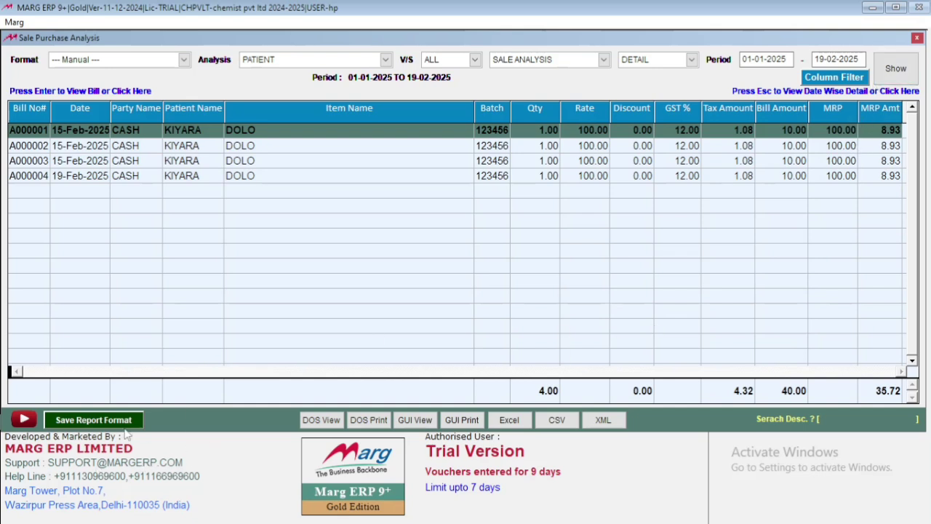
Step: Save the current column layout as a report format named BUSINESS and check the list of available formats
{"action": "left_click", "coordinate": [93, 420]}
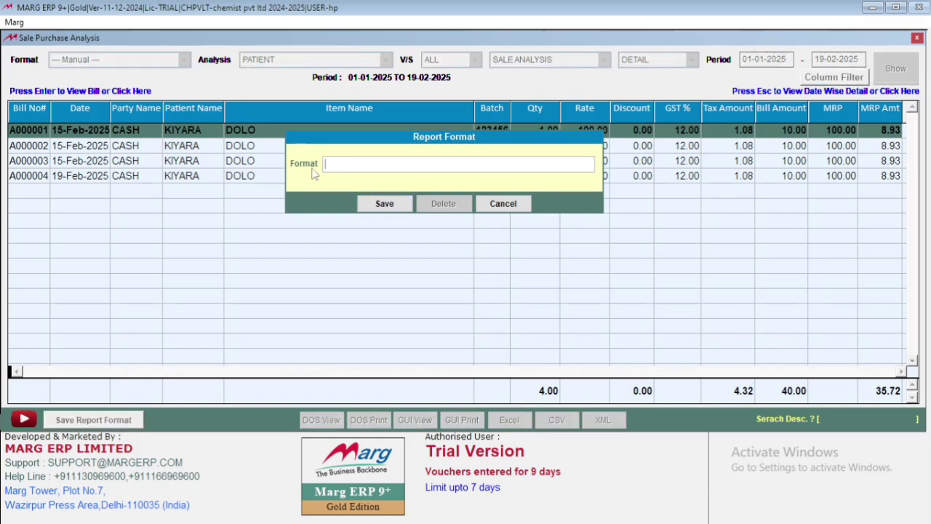
{"action": "type", "text": "BUSINESS"}
{"action": "left_click", "coordinate": [368, 207]}
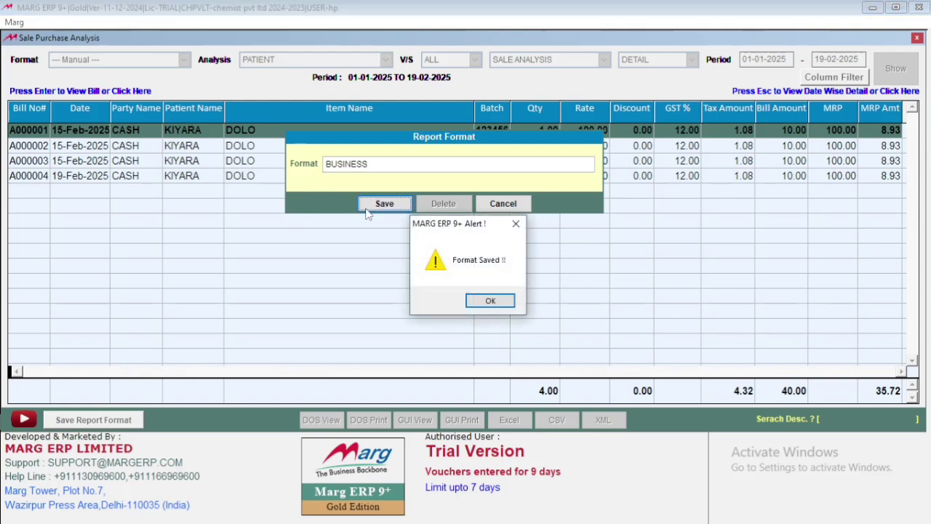
{"action": "left_click", "coordinate": [485, 301]}
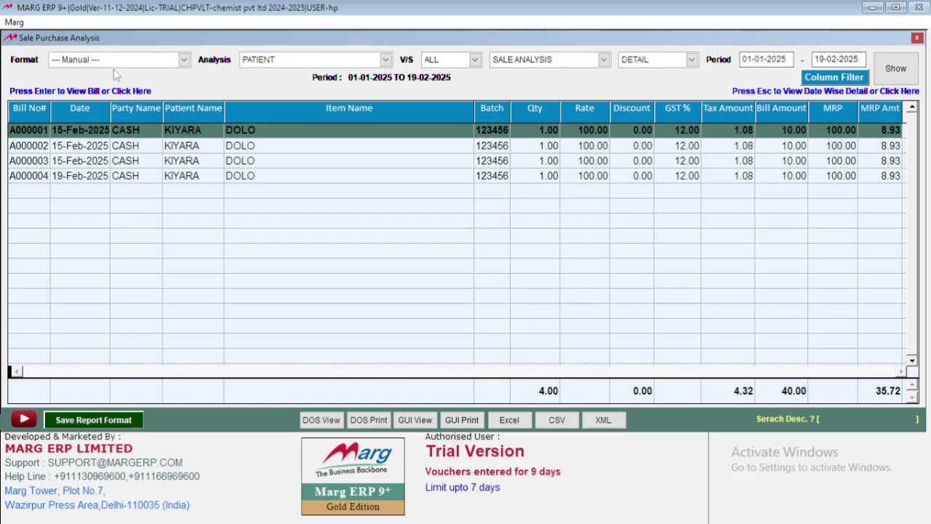
{"action": "left_click", "coordinate": [153, 60]}
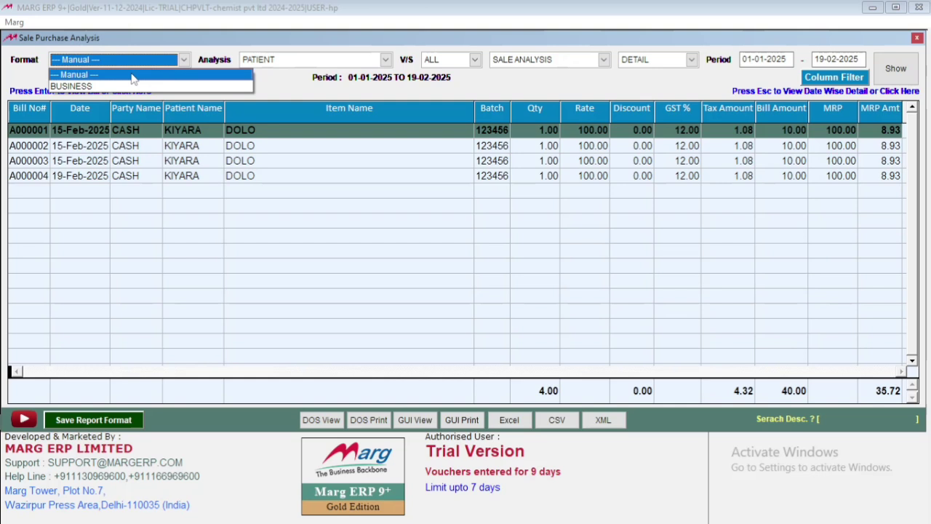
{"action": "left_click", "coordinate": [313, 228]}
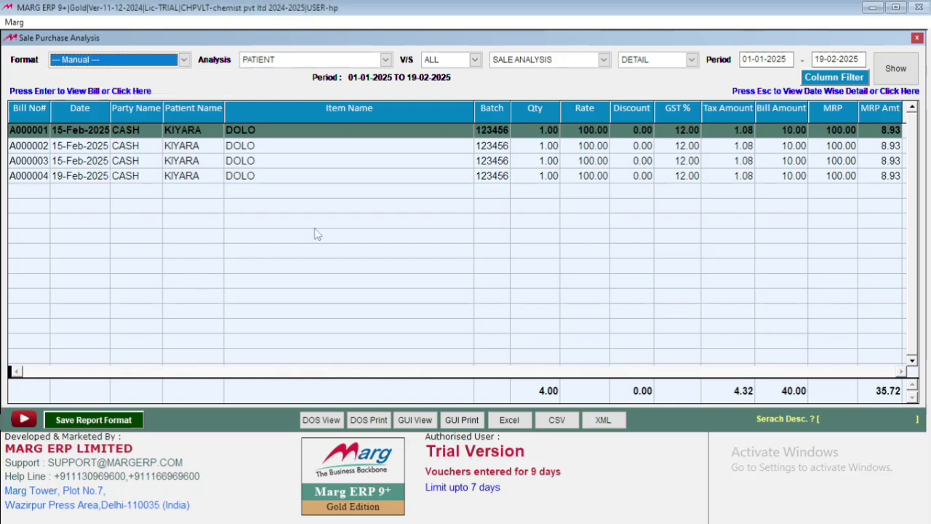
Step: View the report as DOS text without group and subgroup totals, enlarge the view, and close it
{"action": "left_click", "coordinate": [320, 420]}
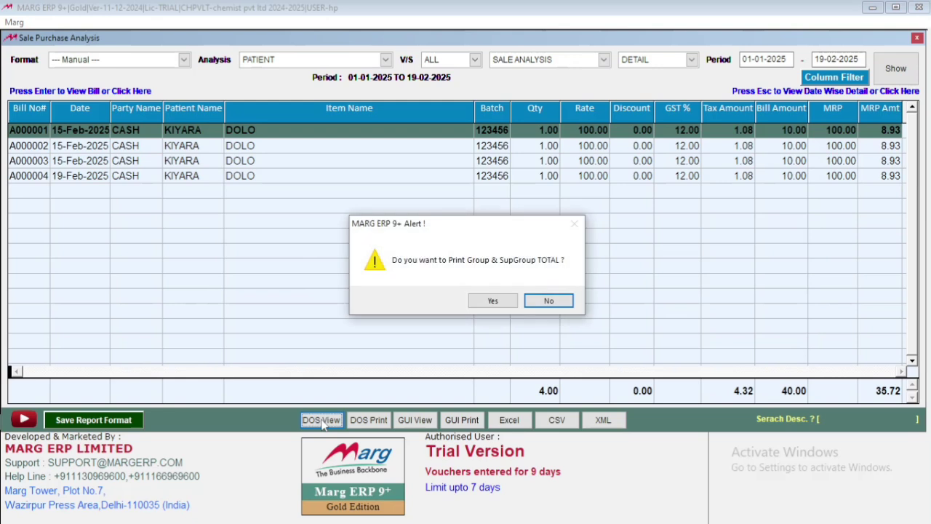
{"action": "left_click", "coordinate": [544, 303]}
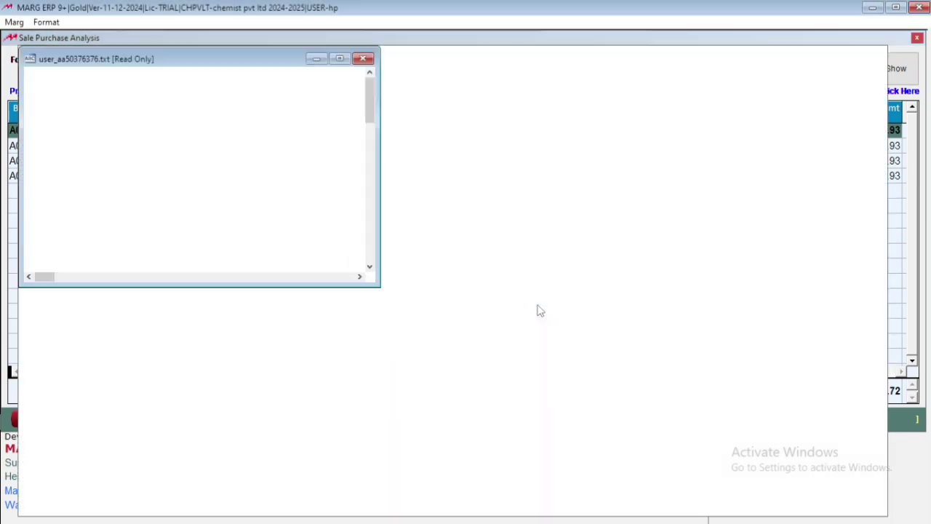
{"action": "left_click", "coordinate": [338, 58]}
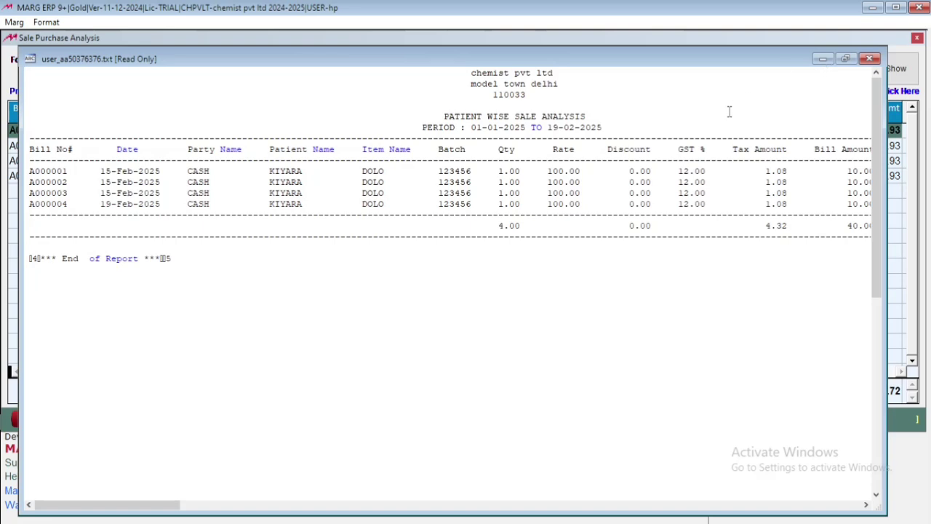
{"action": "left_click", "coordinate": [869, 59]}
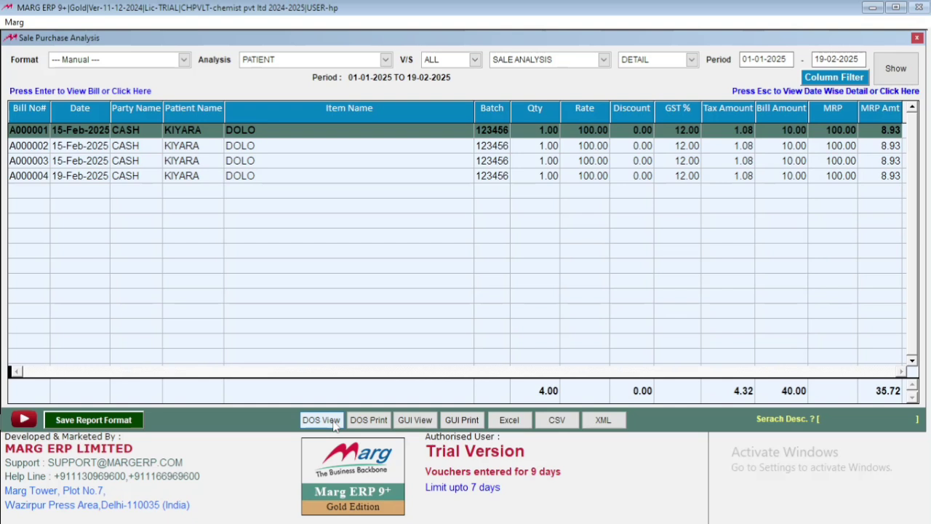
Step: View the report in the graphical print preview without group and subgroup totals and close the preview
{"action": "left_click", "coordinate": [407, 424]}
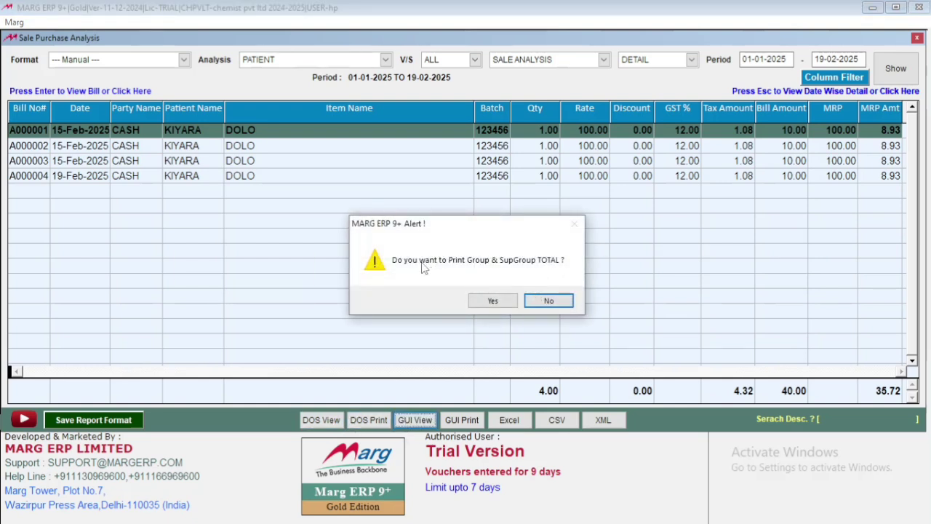
{"action": "left_click", "coordinate": [539, 295]}
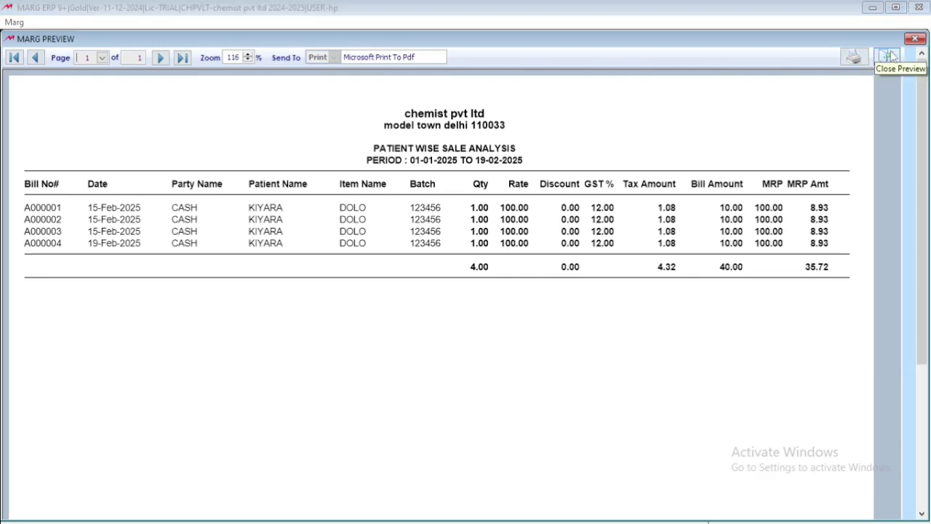
{"action": "left_click", "coordinate": [914, 38]}
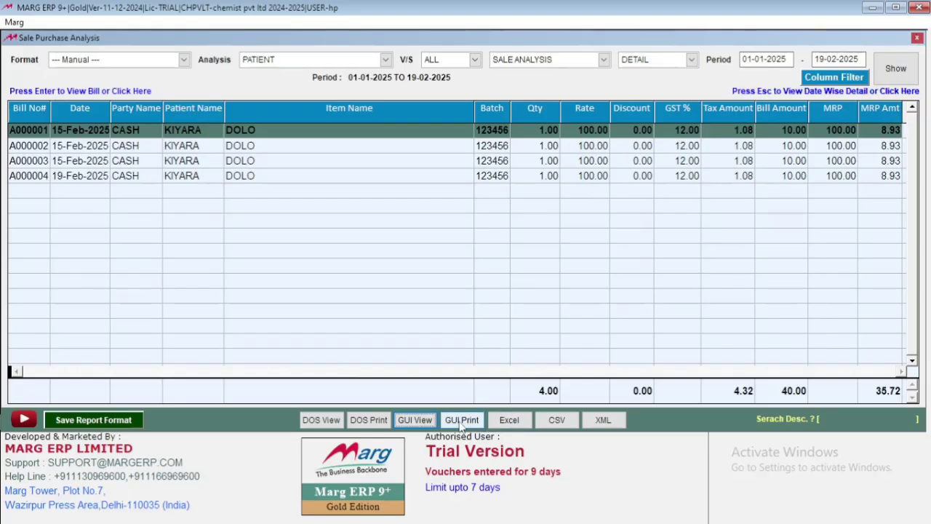
Step: Export the report to Excel without group and subgroup totals as PATIENT_WISE_SALE_ANALYSIS.xls
{"action": "left_click", "coordinate": [503, 422]}
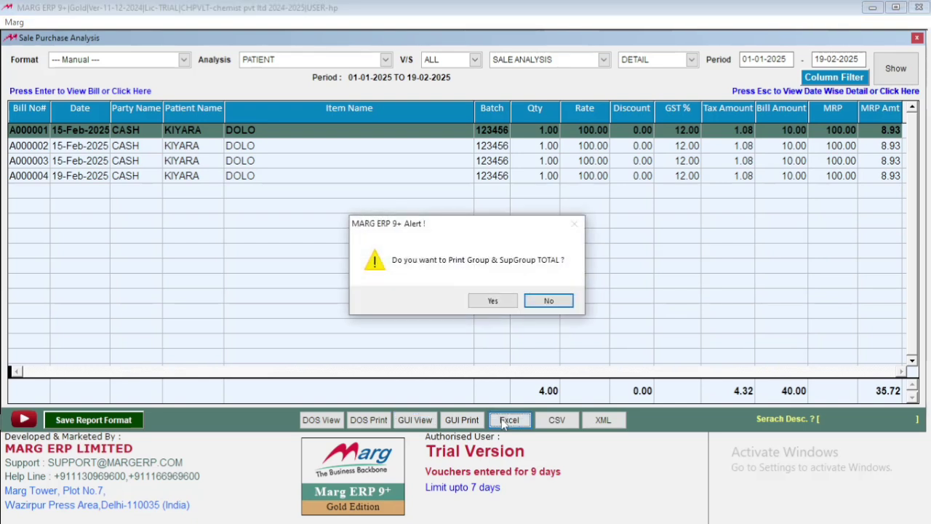
{"action": "left_click", "coordinate": [551, 299]}
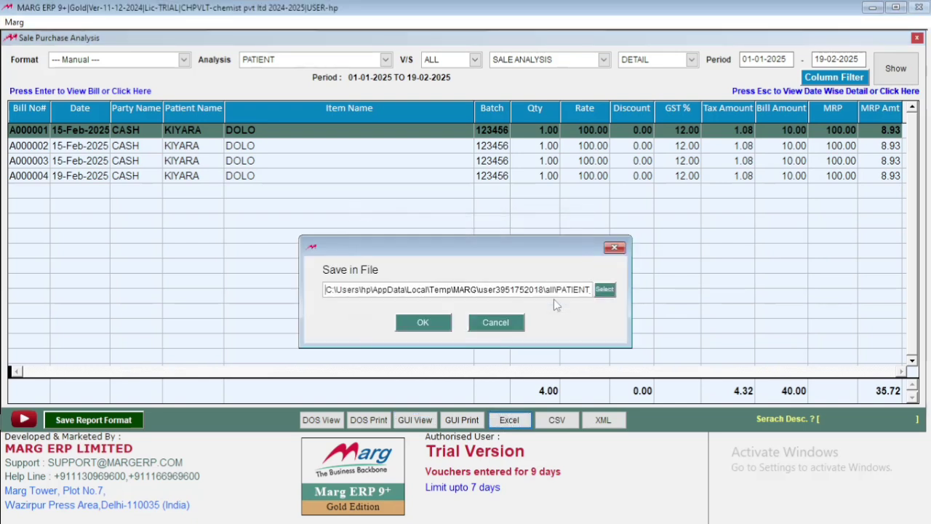
{"action": "left_click", "coordinate": [603, 289]}
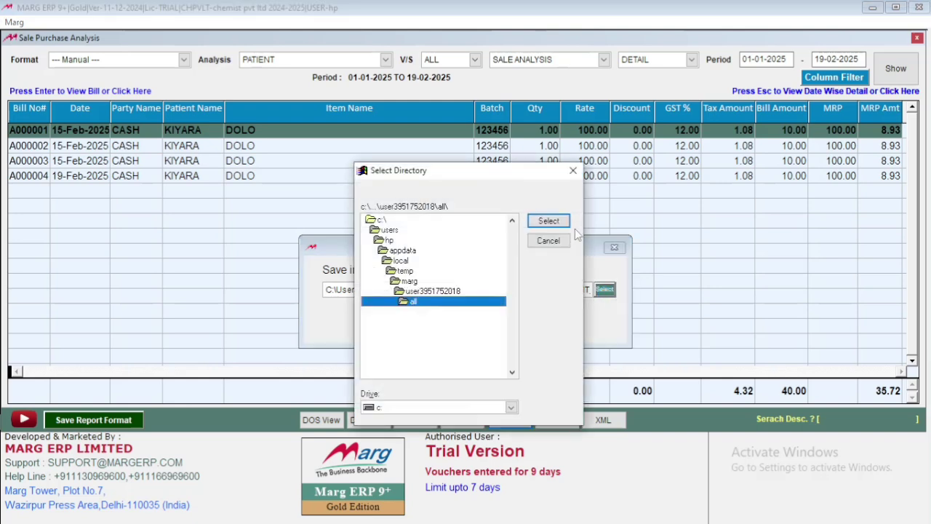
{"action": "left_click", "coordinate": [572, 171]}
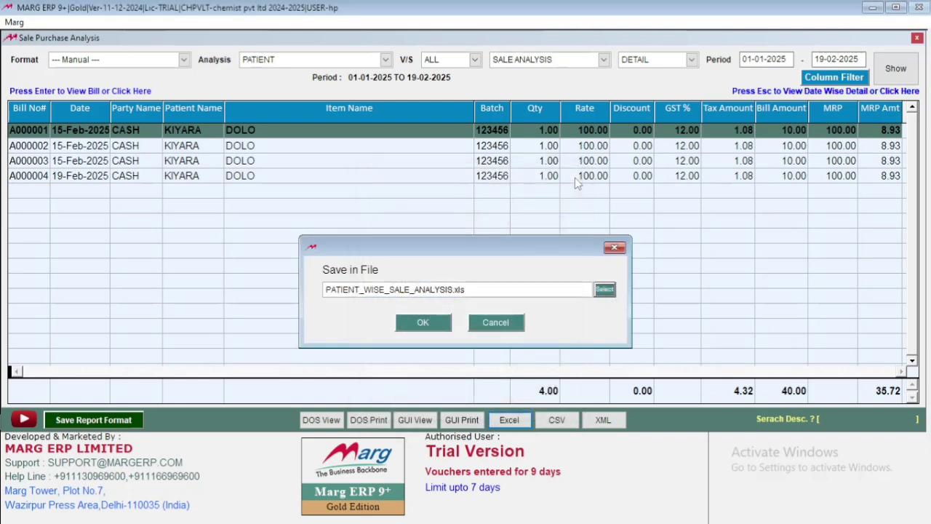
{"action": "left_click", "coordinate": [426, 320]}
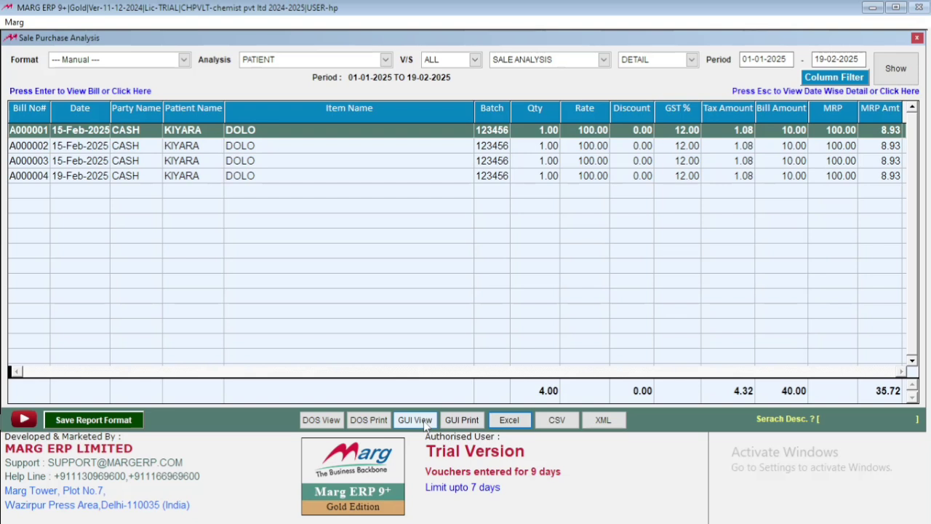
Step: Stay in the analysis, view the bill behind the second row, and return to the list to highlight the fourth row
{"action": "left_click", "coordinate": [818, 96]}
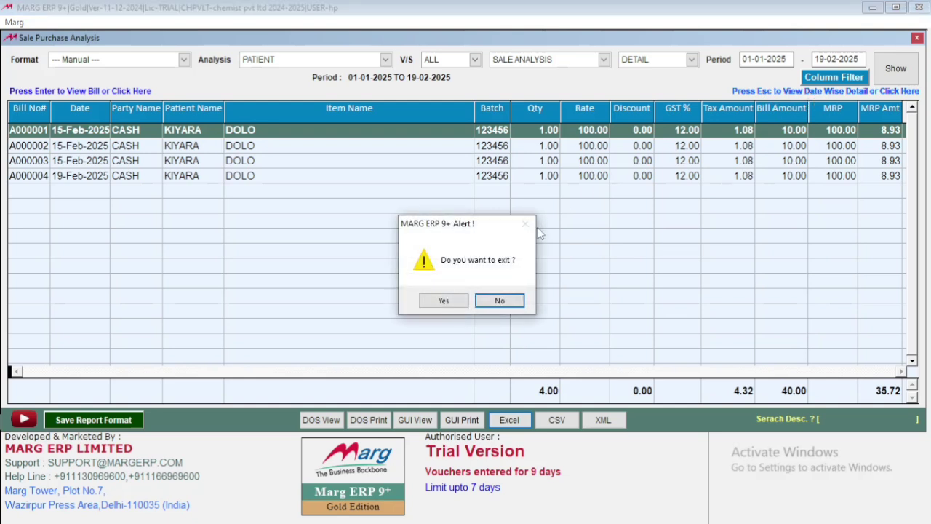
{"action": "left_click", "coordinate": [501, 301]}
{"action": "left_click", "coordinate": [491, 148]}
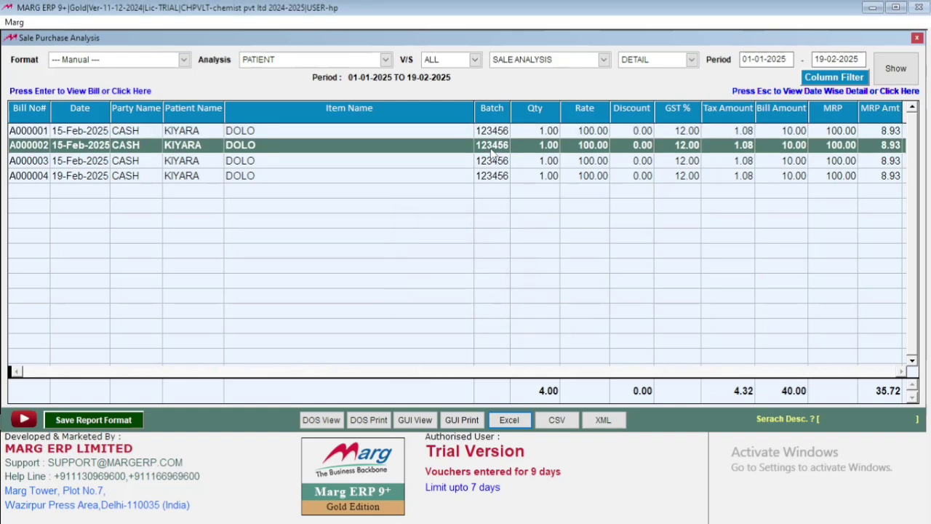
{"action": "key", "text": "Escape"}
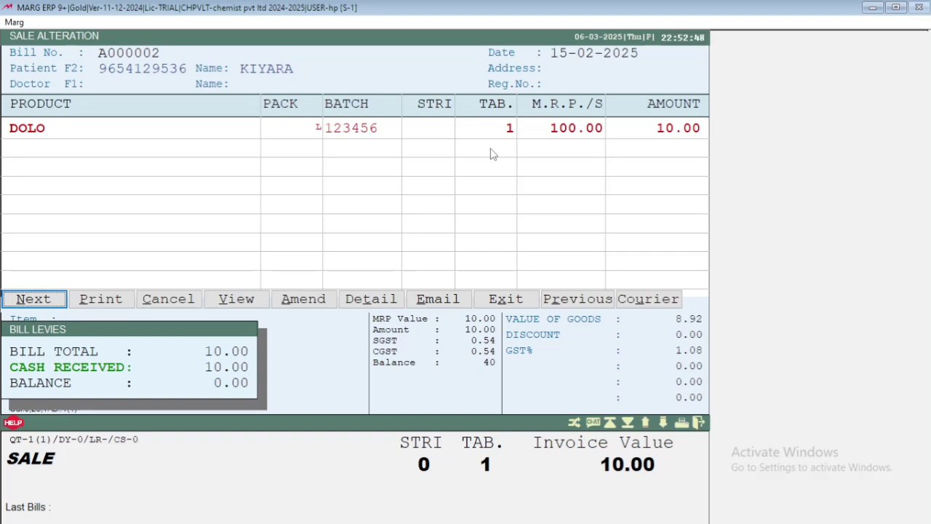
{"action": "key", "text": "Return"}
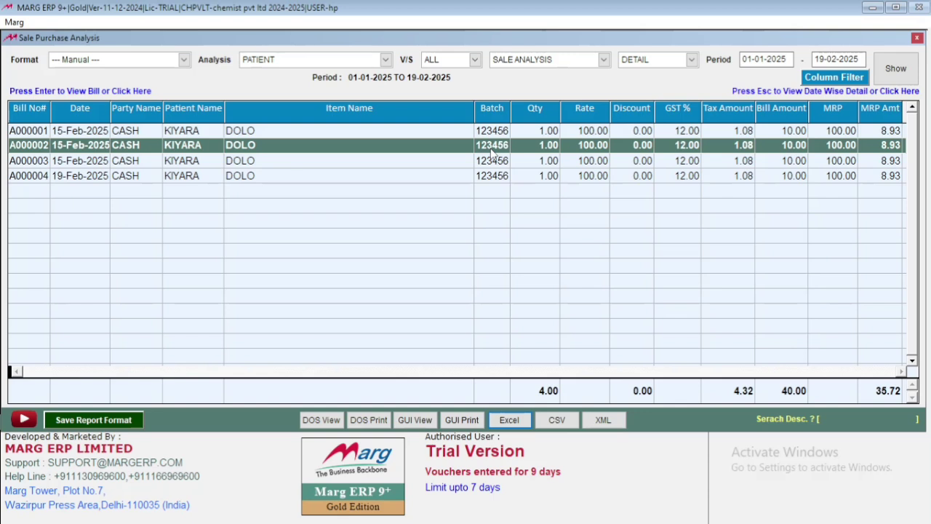
{"action": "key", "text": "Down"}
{"action": "key", "text": "Down"}
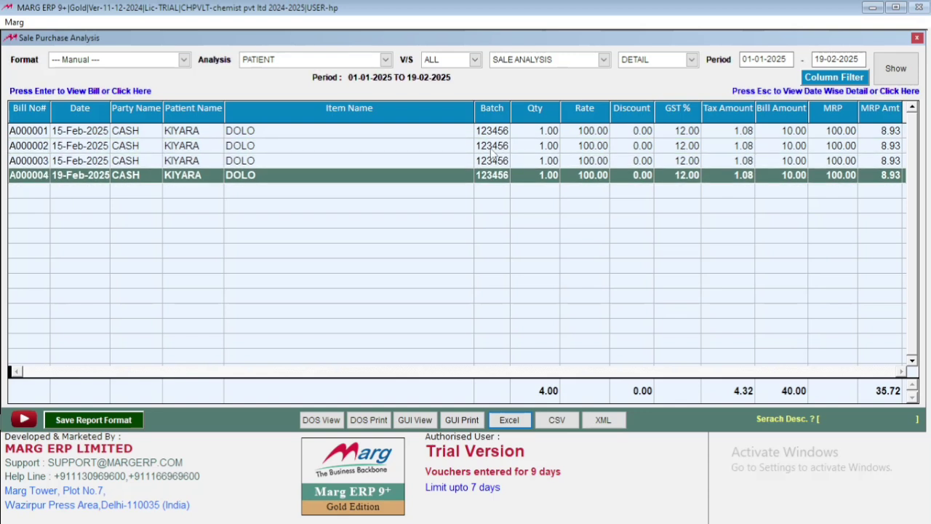